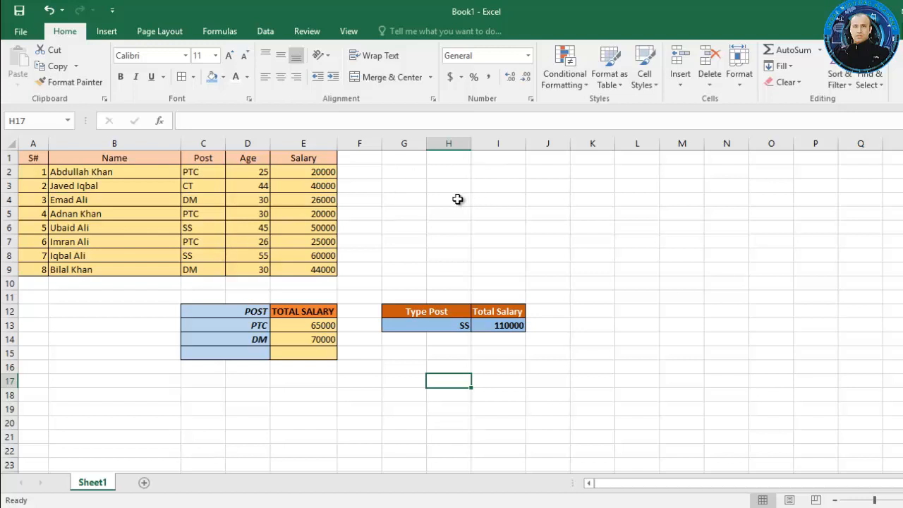
Step: Merge and center cells H4:I4 and enter the list of comparison operators ",=,=>,=<,>,<" in it
drag(460, 198, 493, 201)
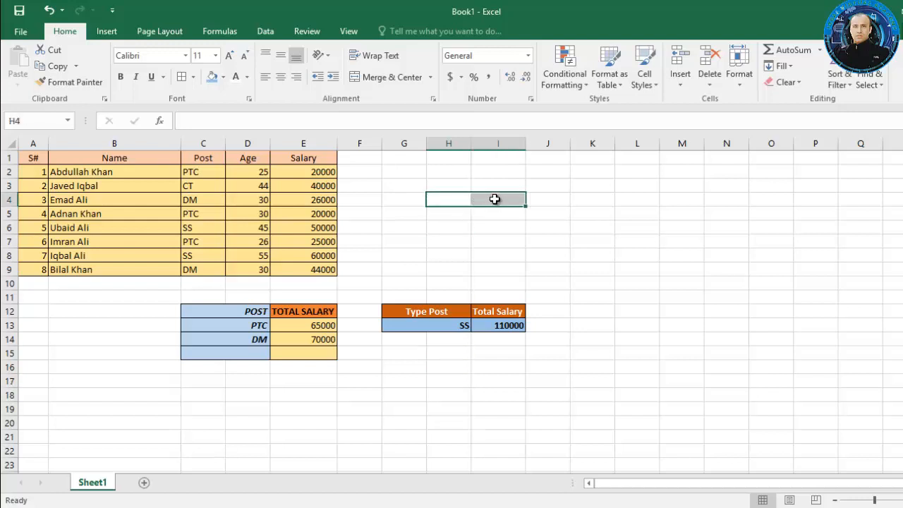
click(358, 78)
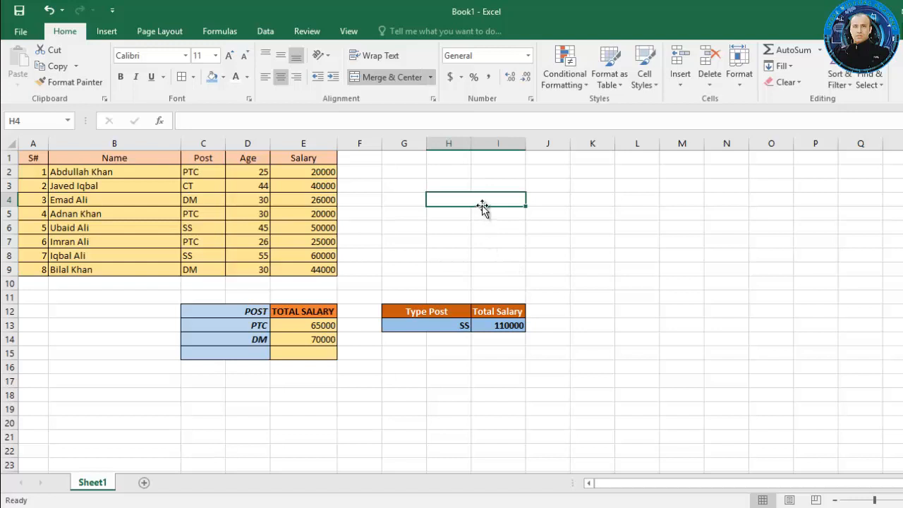
double_click(477, 200)
text(,=,)
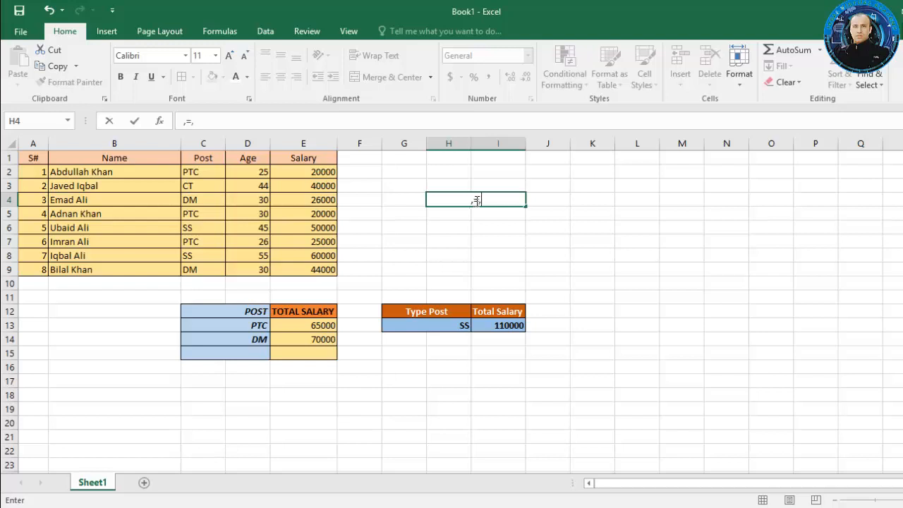
text(=>)
text(,=<,)
text(>,<)
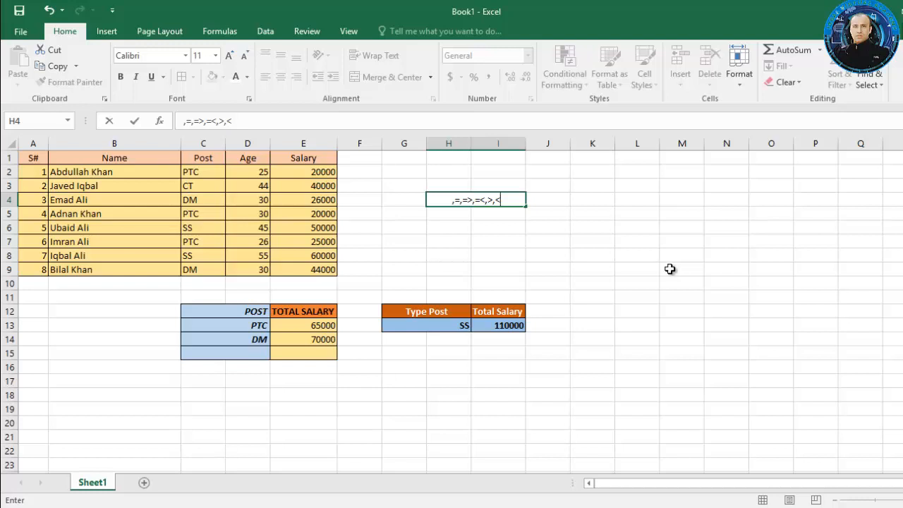
click(464, 252)
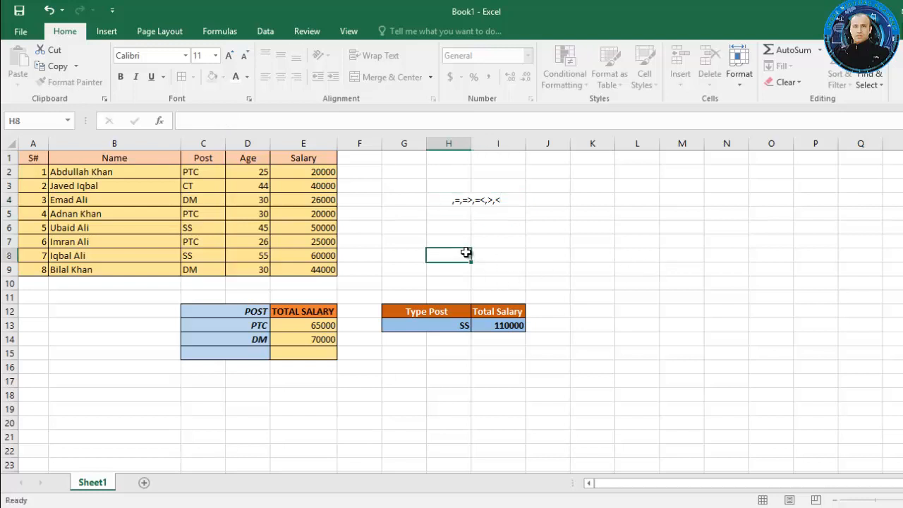
Step: Merge and center cells H7:I7 and, separately, cells H8:I8
drag(462, 242, 485, 248)
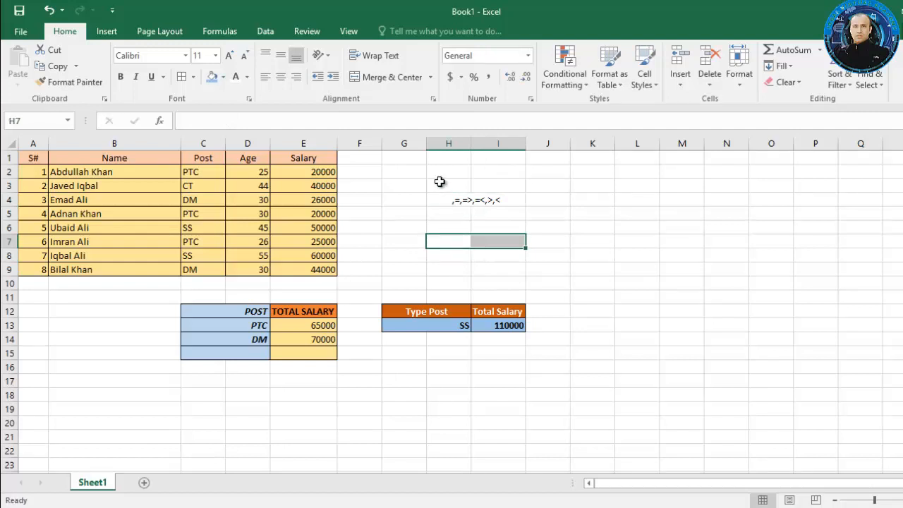
click(375, 79)
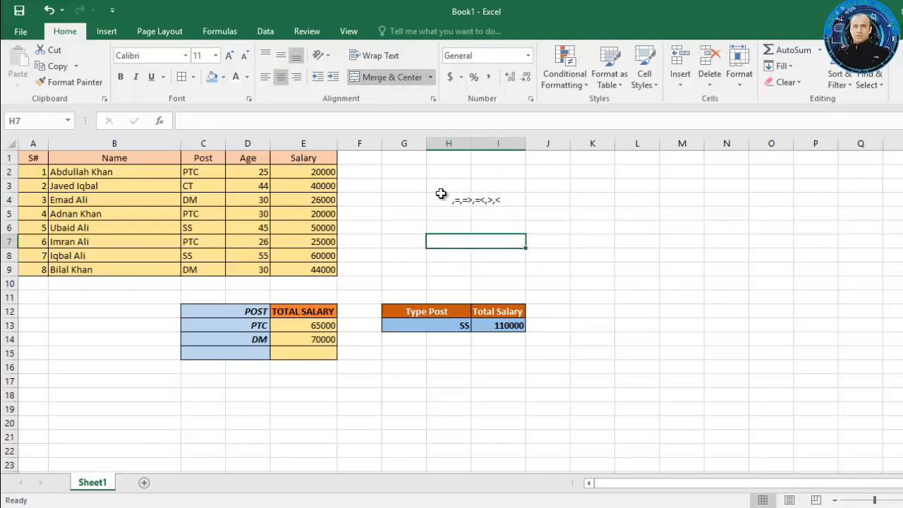
drag(460, 254, 485, 259)
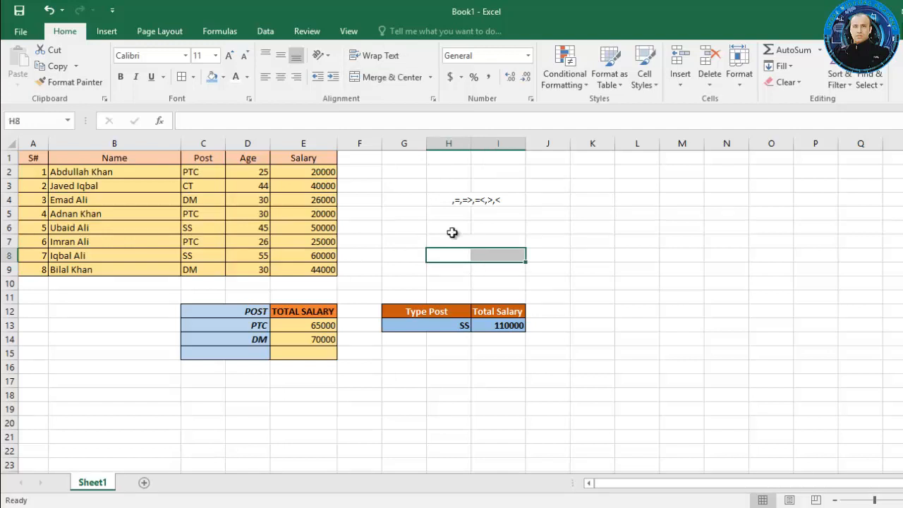
click(375, 77)
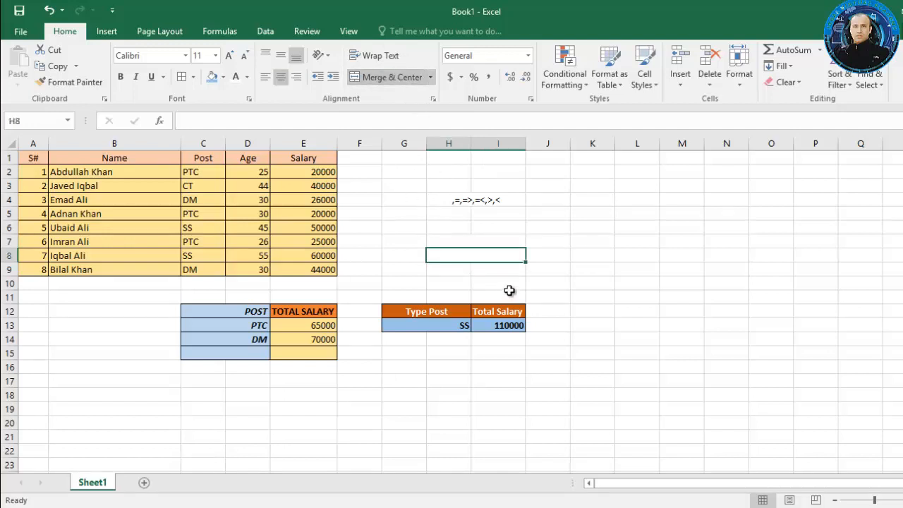
click(490, 244)
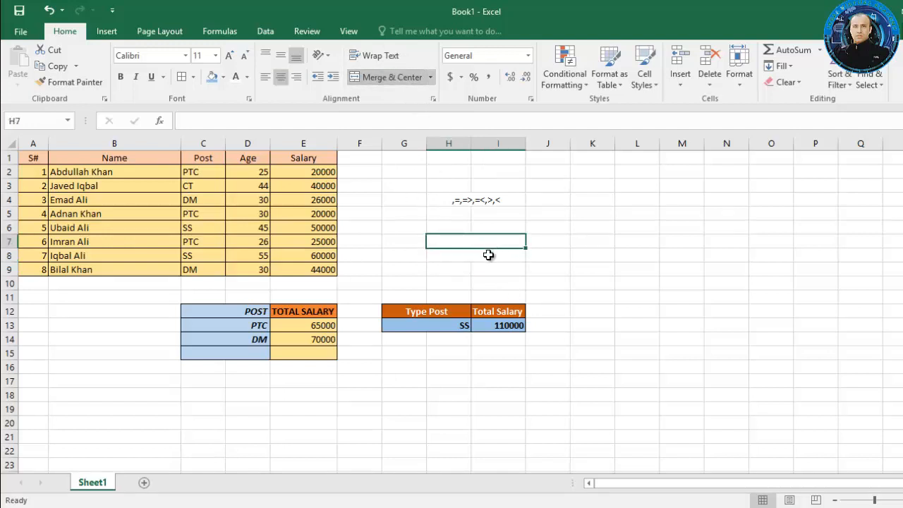
click(487, 253)
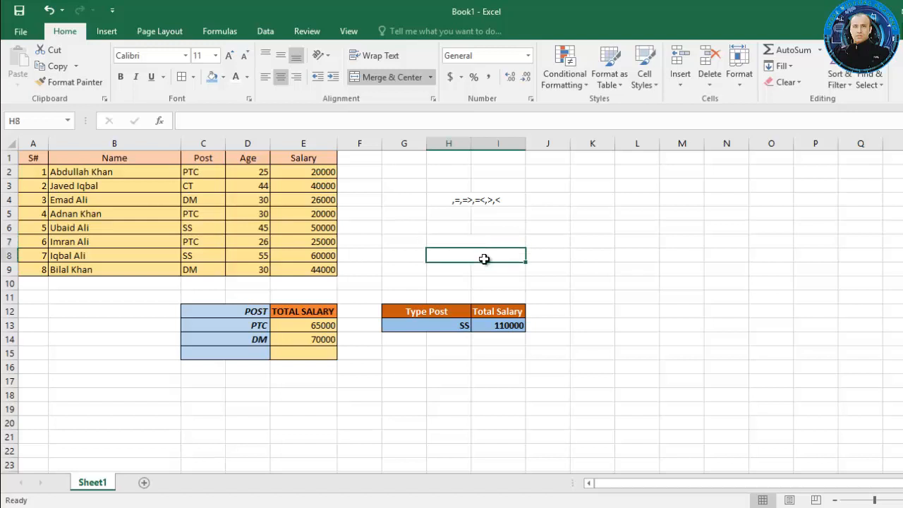
Step: Set the Type Post entry in G13 to DM and inspect the SUMIF formulas in the PTC and DM total salary cells
click(438, 326)
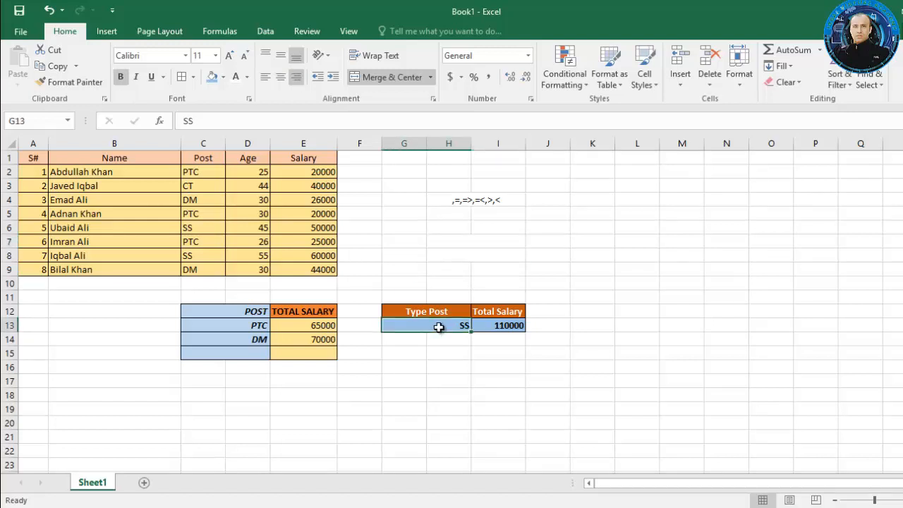
text(DM)
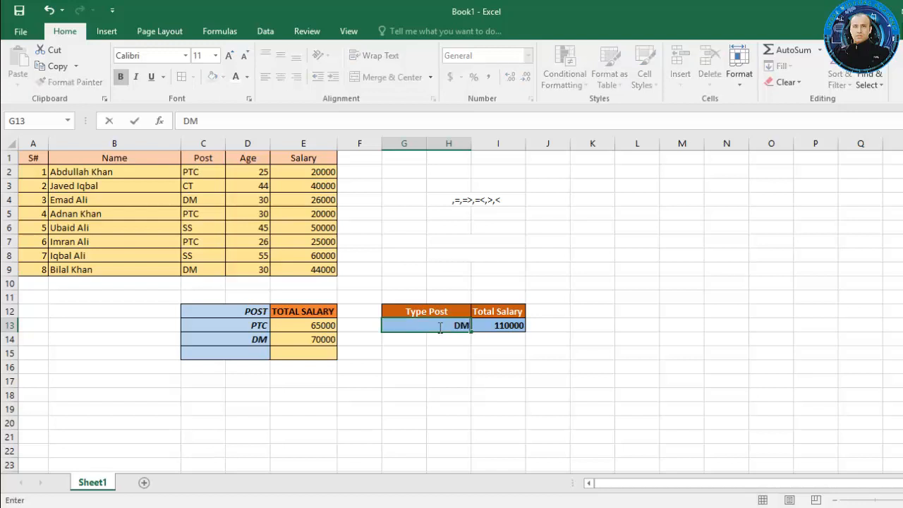
key(Return)
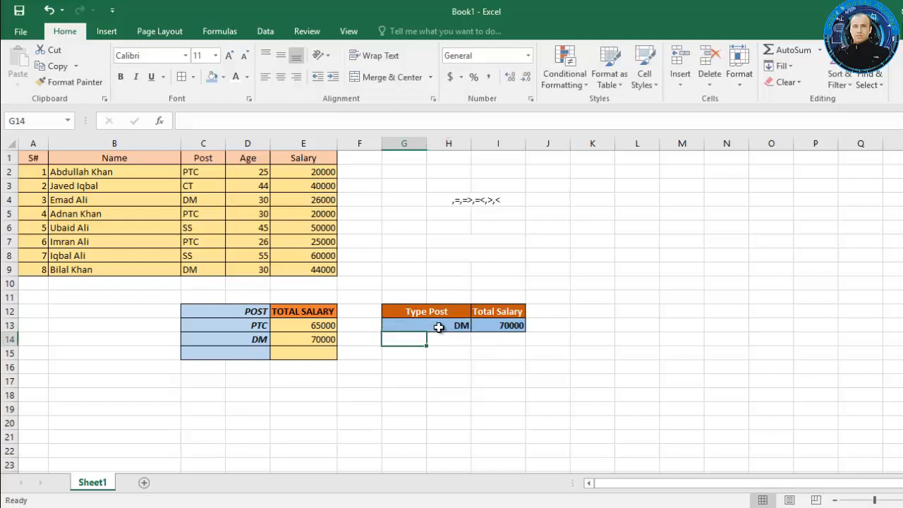
click(323, 324)
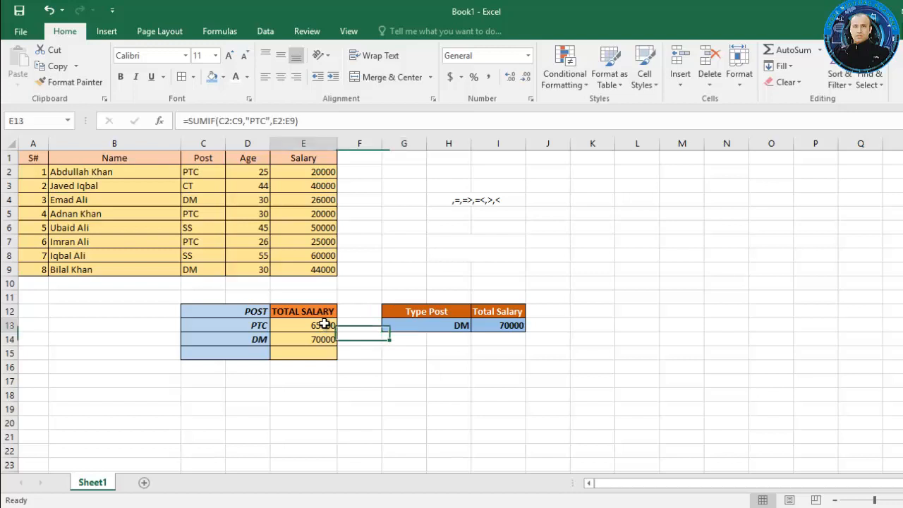
click(318, 340)
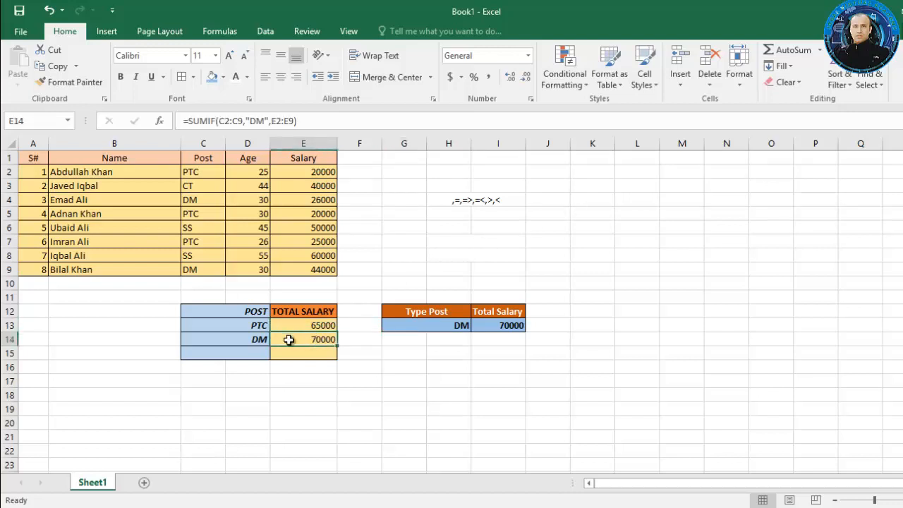
click(297, 328)
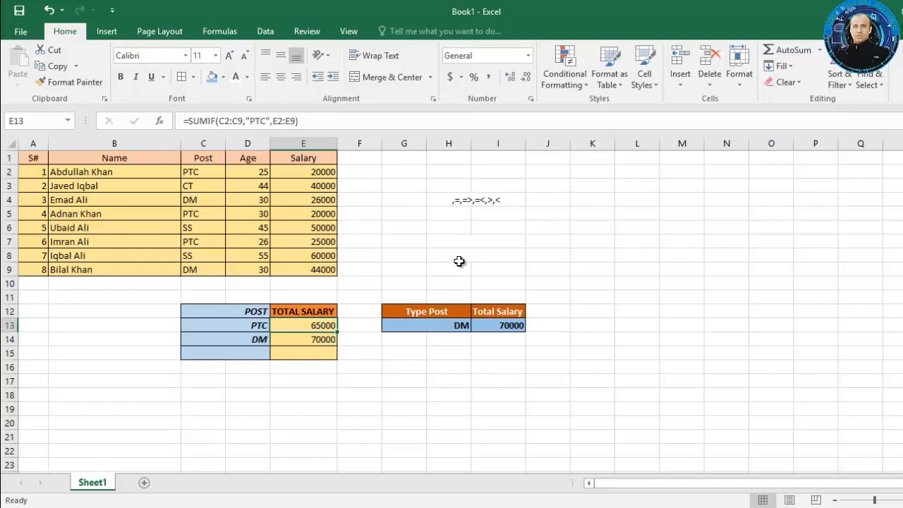
Step: Enter the heading "AGE" in the merged cell H7
click(480, 243)
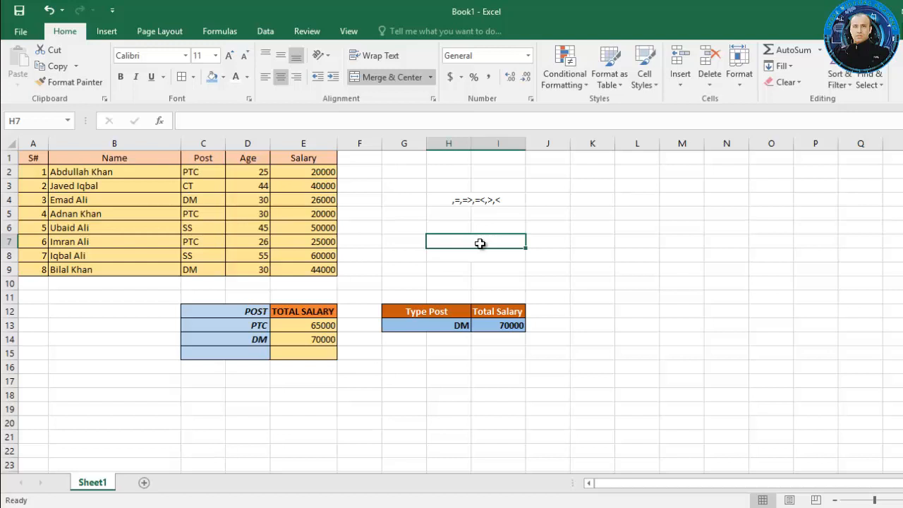
text(aG)
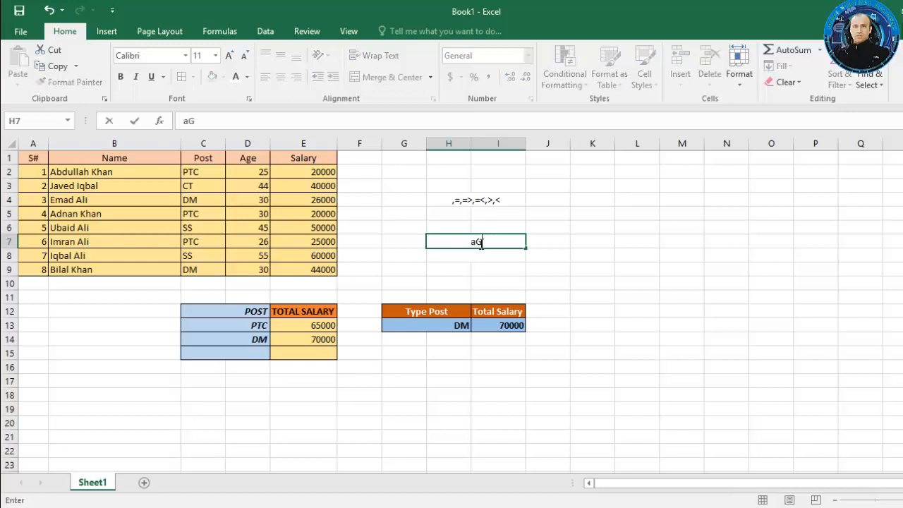
key(BackSpace)
key(BackSpace)
text(aG)
key(BackSpace)
key(BackSpace)
text(AGE)
key(Tab)
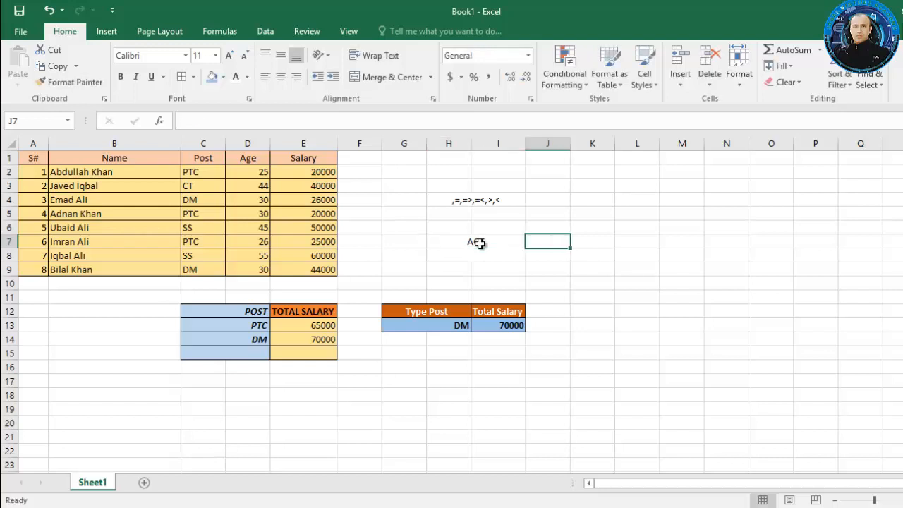
Step: Enter the heading "Total Salary" in J7 and widen column J to fit the text
text(SALARY)
key(BackSpace)
key(BackSpace)
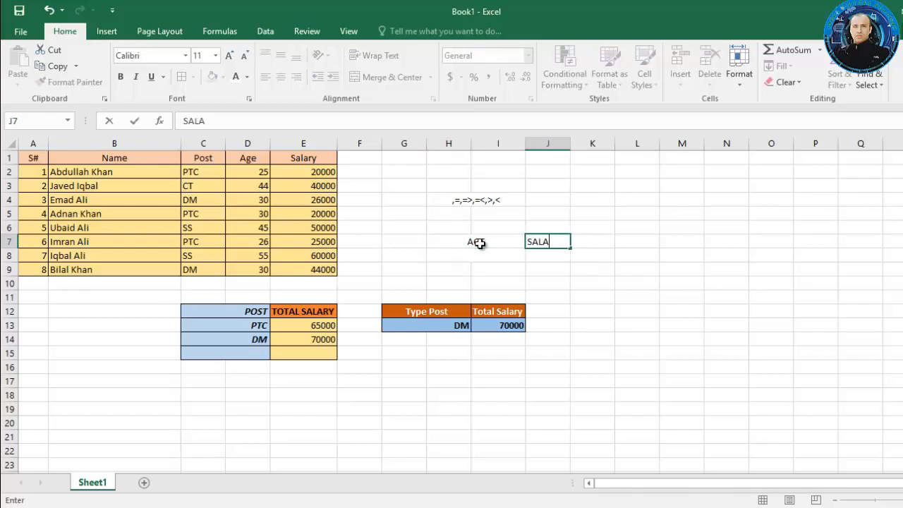
key(BackSpace)
key(BackSpace)
key(BackSpace)
key(BackSpace)
text(TOTAL)
key(BackSpace)
key(BackSpace)
key(BackSpace)
key(BackSpace)
text(otal Salary)
key(Tab)
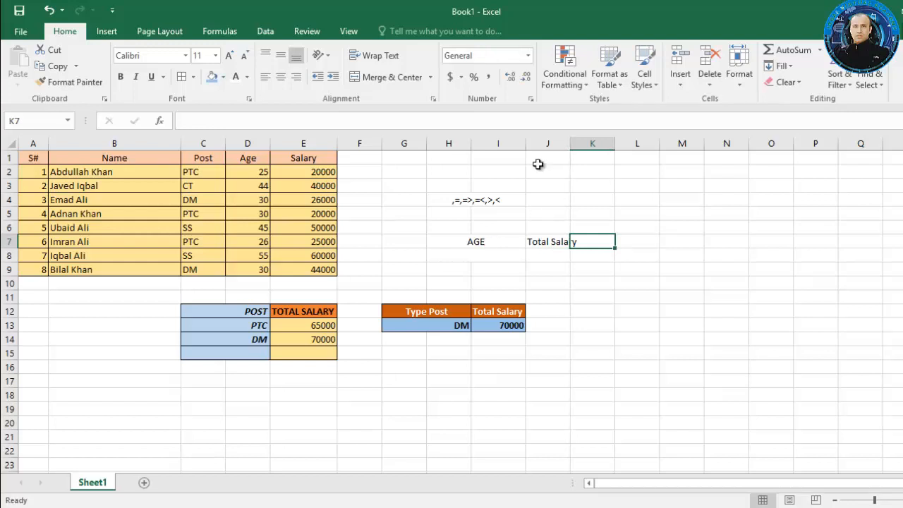
double_click(570, 148)
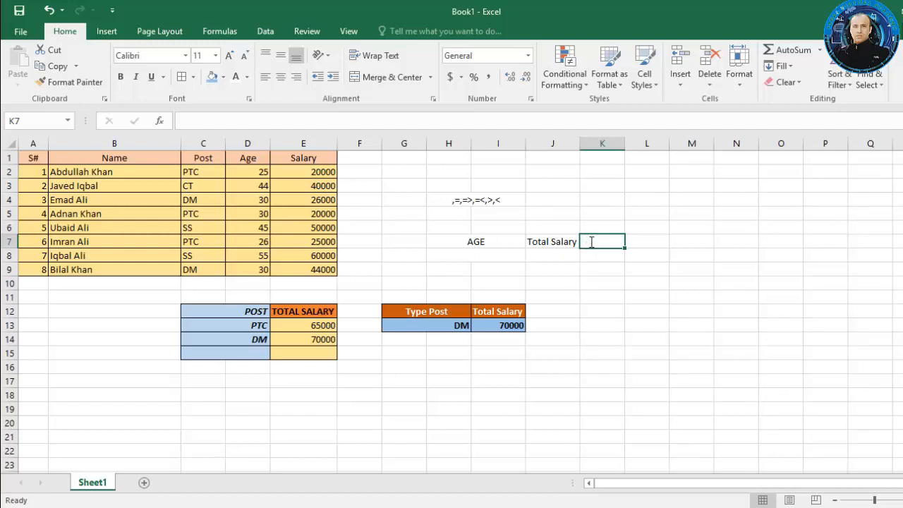
Step: Enter the heading "Total Age" in K7, beside the Total Salary heading
text(Age)
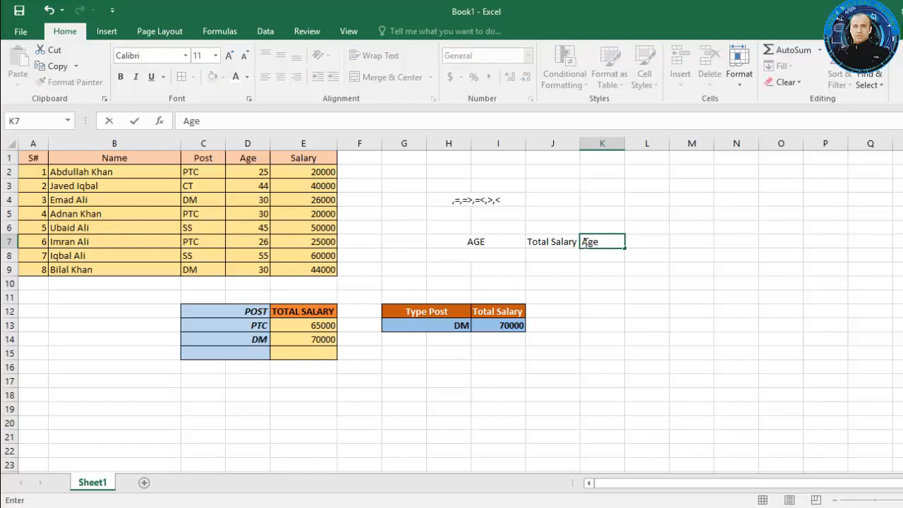
click(586, 244)
text(Total)
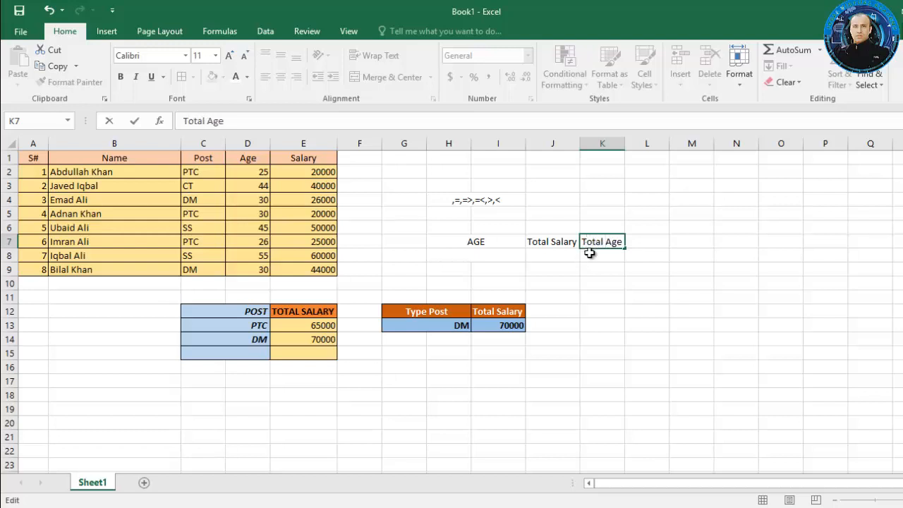
click(590, 255)
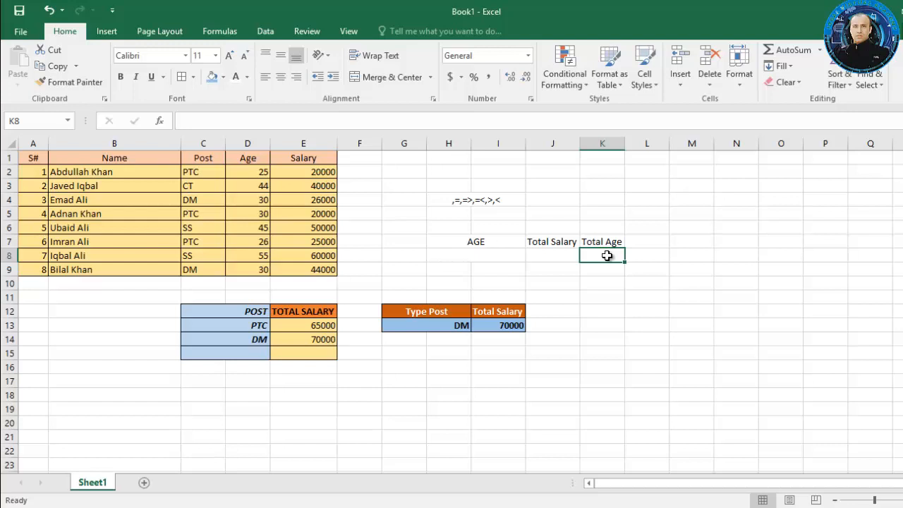
Step: Enter the criterion label "Grater than 40" in the merged cell H8, under the AGE heading
click(508, 259)
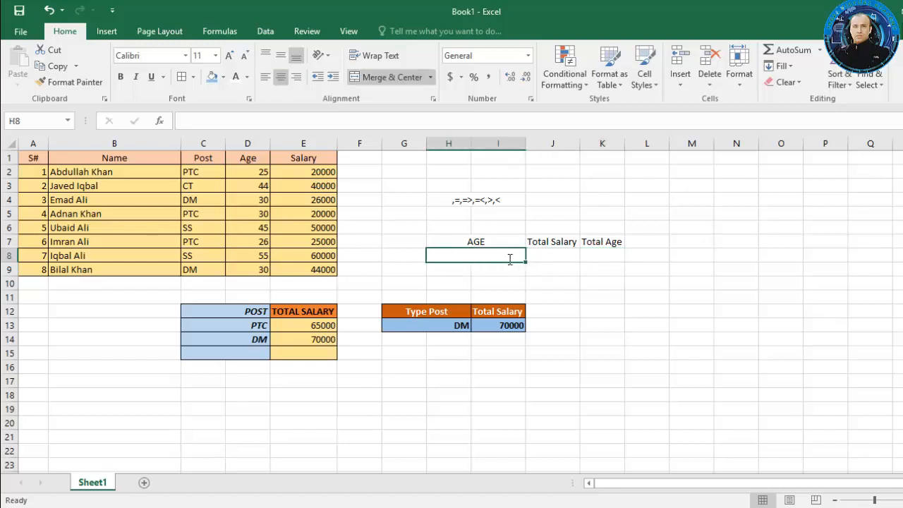
text(grater)
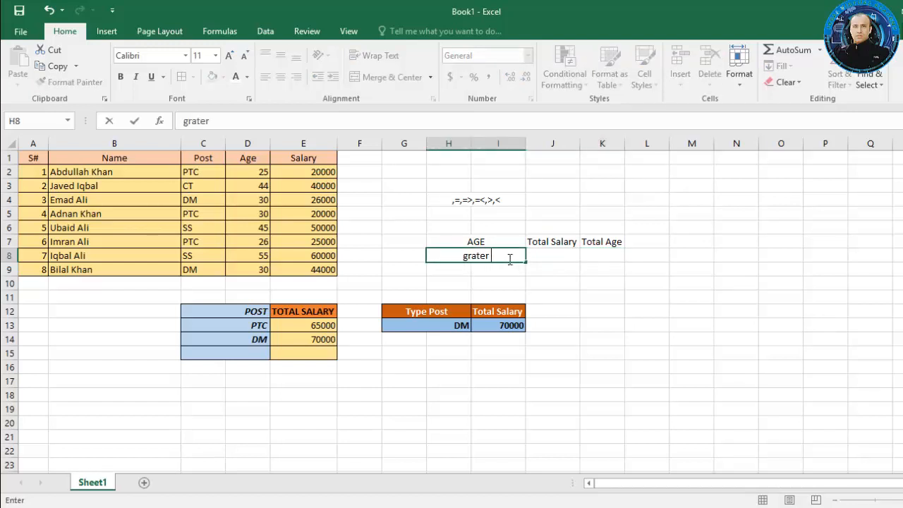
text( than)
text(40)
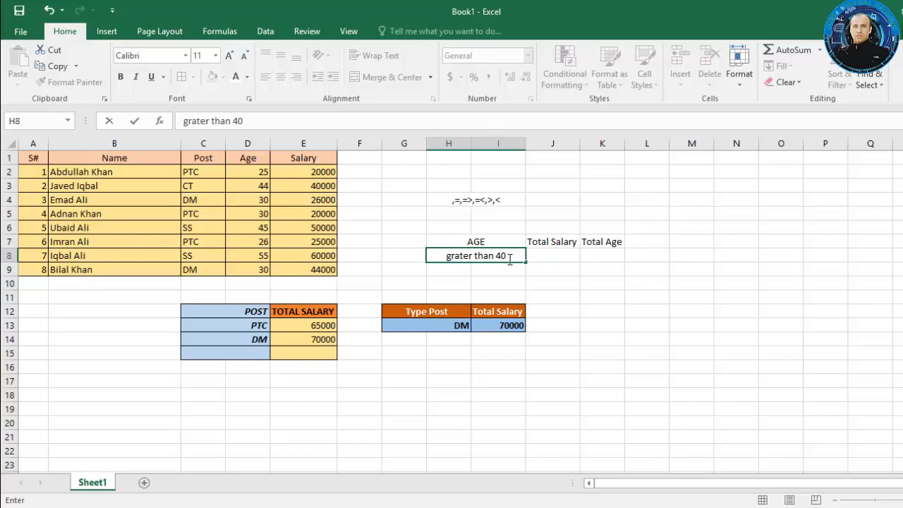
click(452, 257)
key(BackSpace)
text(G)
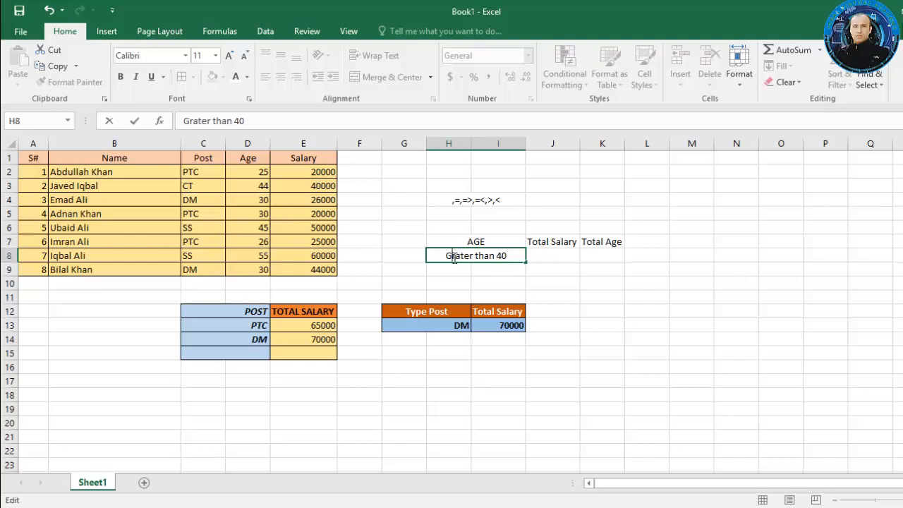
click(559, 259)
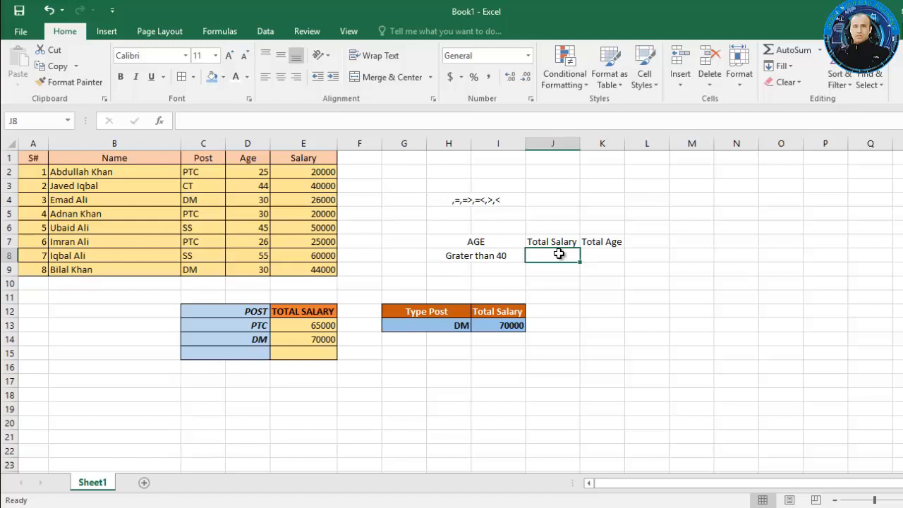
Step: Fill the heading cells H7:K7 with orange
click(521, 240)
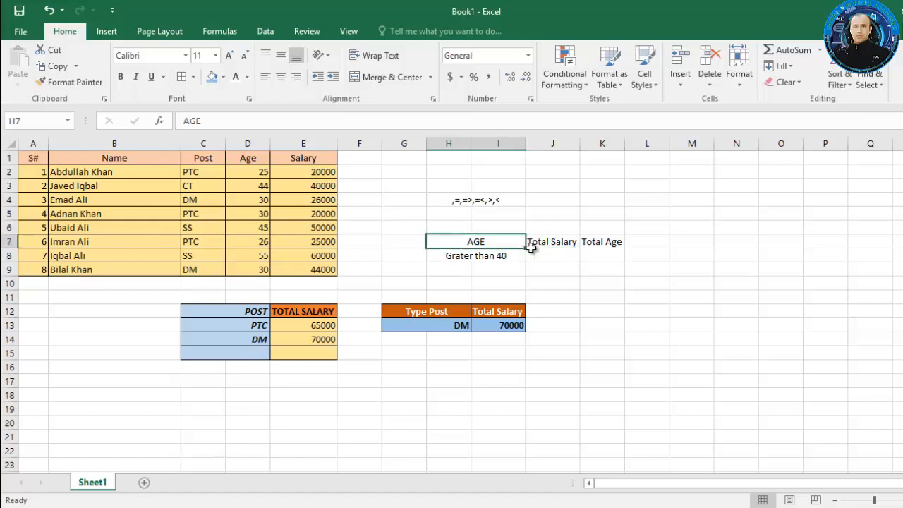
drag(531, 245, 592, 248)
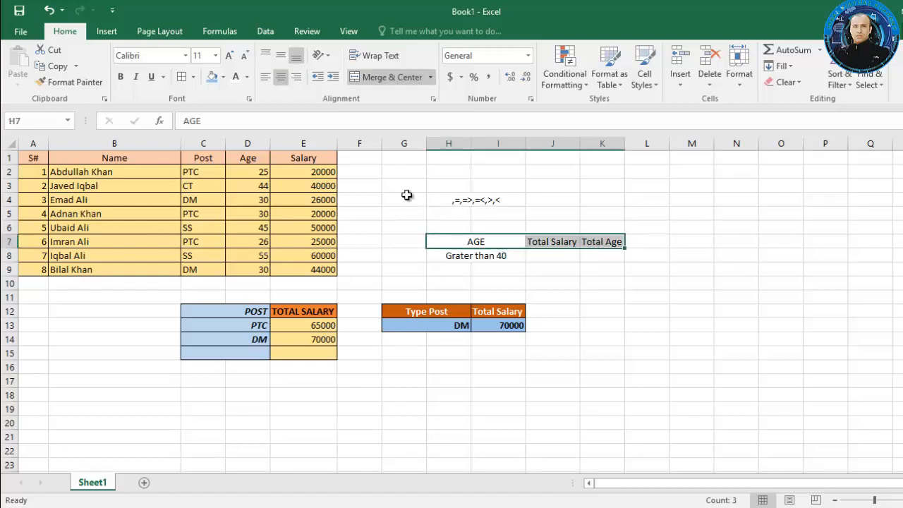
click(224, 82)
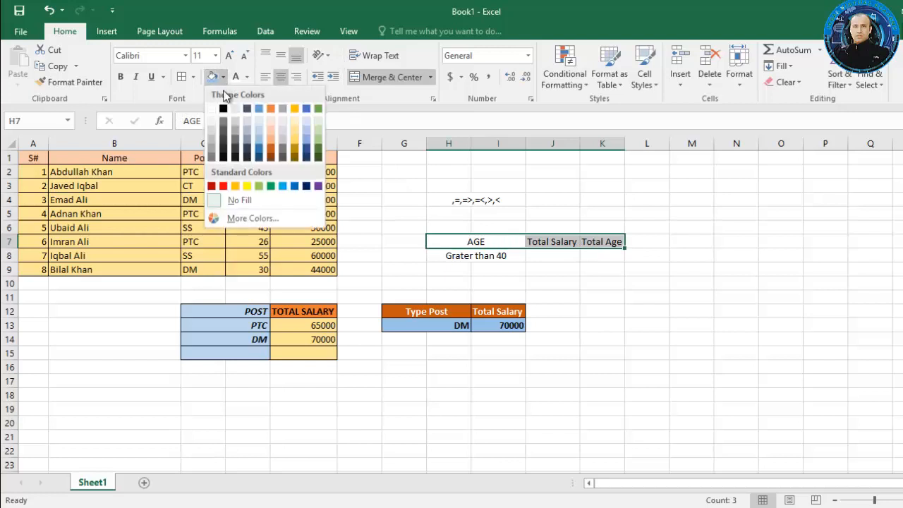
click(271, 109)
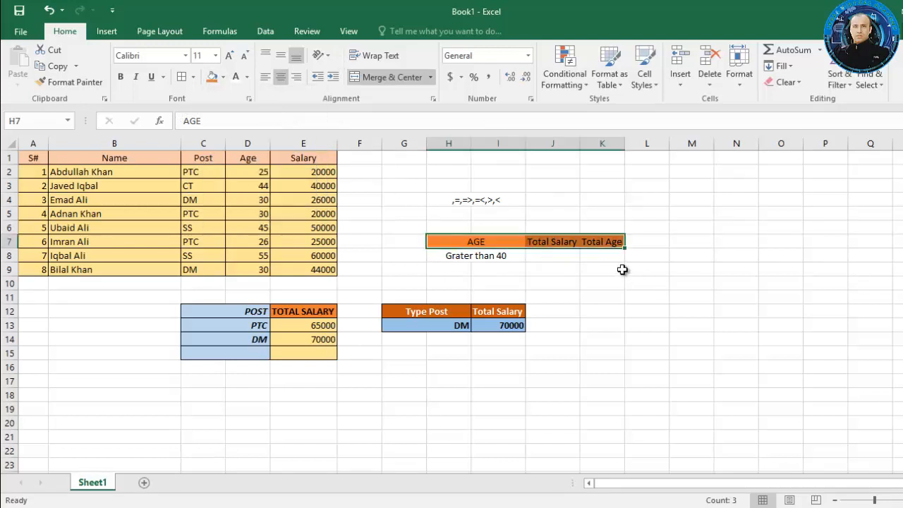
Step: Fill the criterion row cells H8:K8 with light blue
click(600, 256)
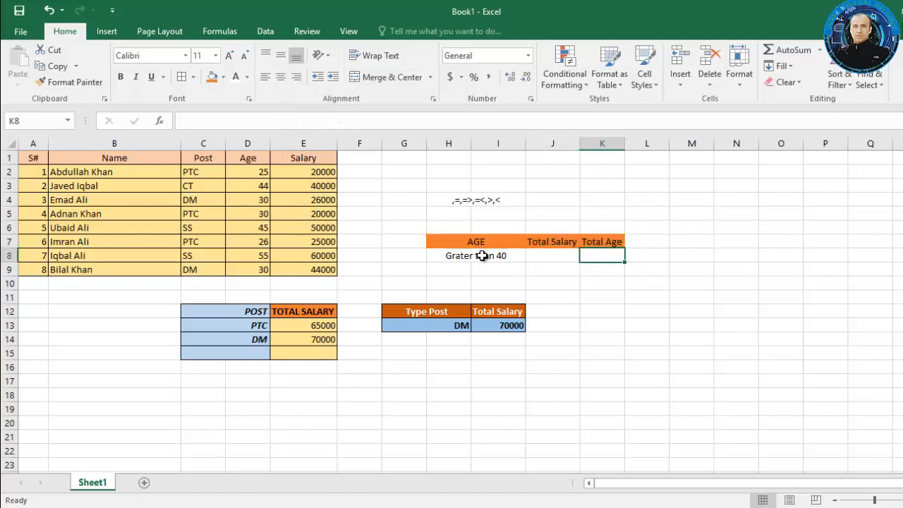
drag(482, 255, 596, 256)
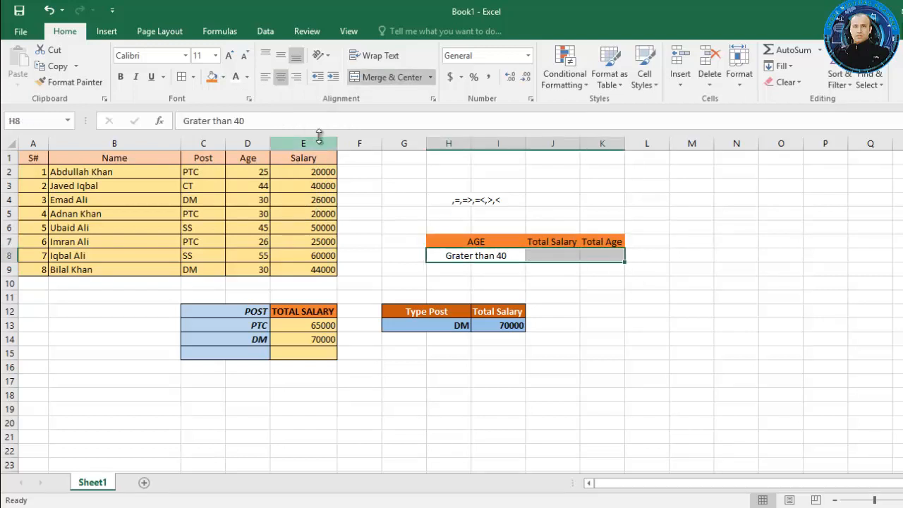
click(212, 77)
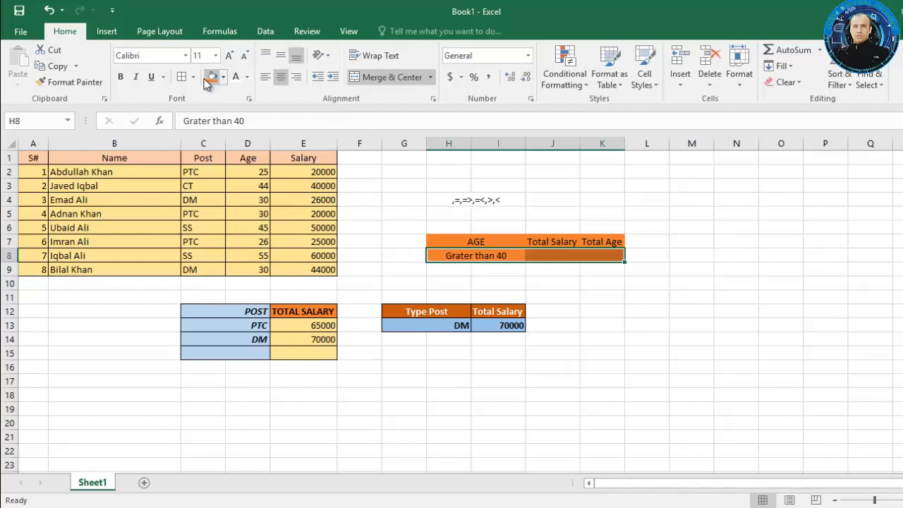
click(223, 77)
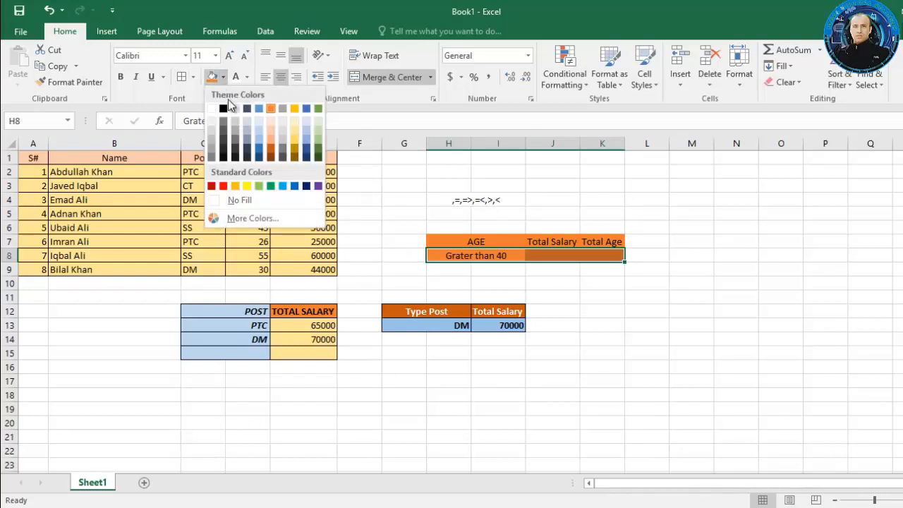
click(259, 127)
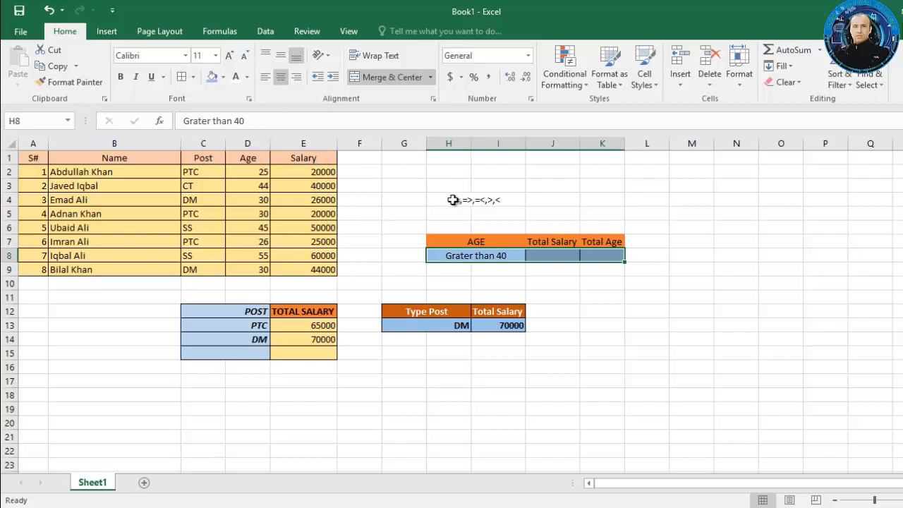
click(568, 298)
Step: Add cell borders to the orange heading cells H7:K7
click(531, 247)
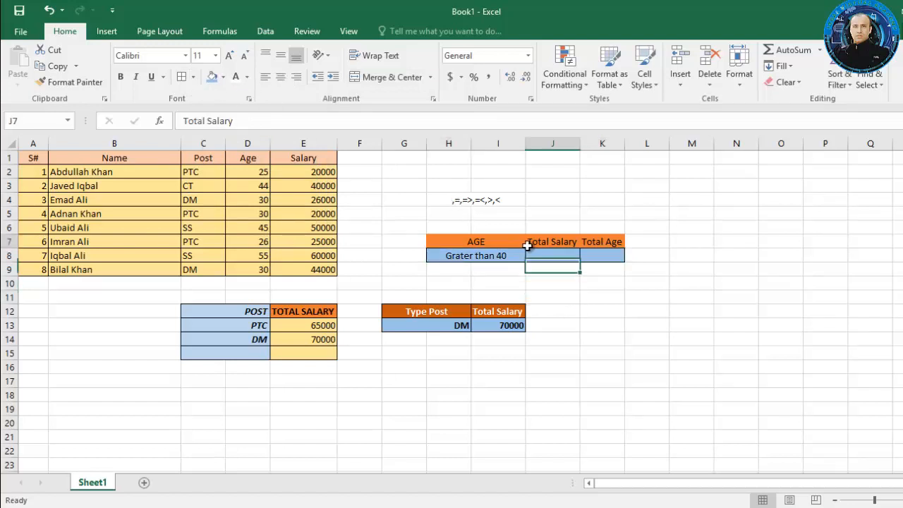
click(592, 243)
drag(592, 243, 514, 242)
click(182, 77)
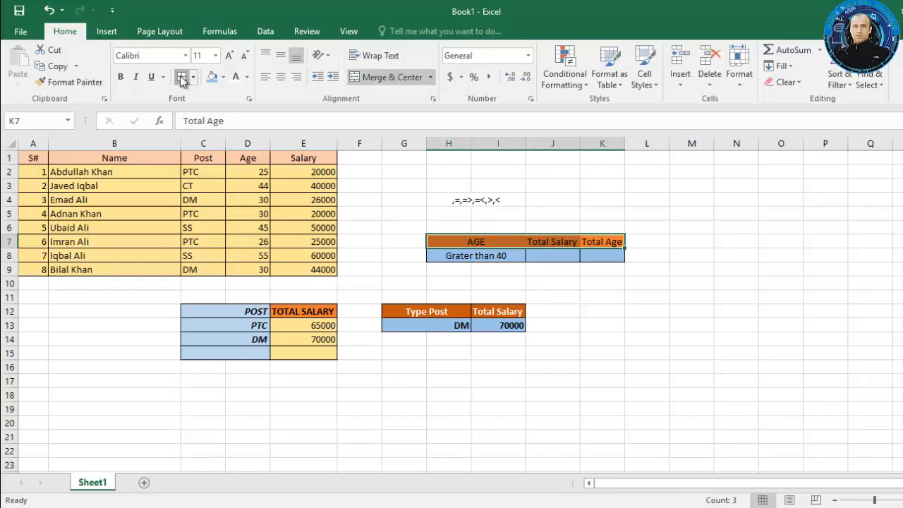
drag(558, 292, 553, 268)
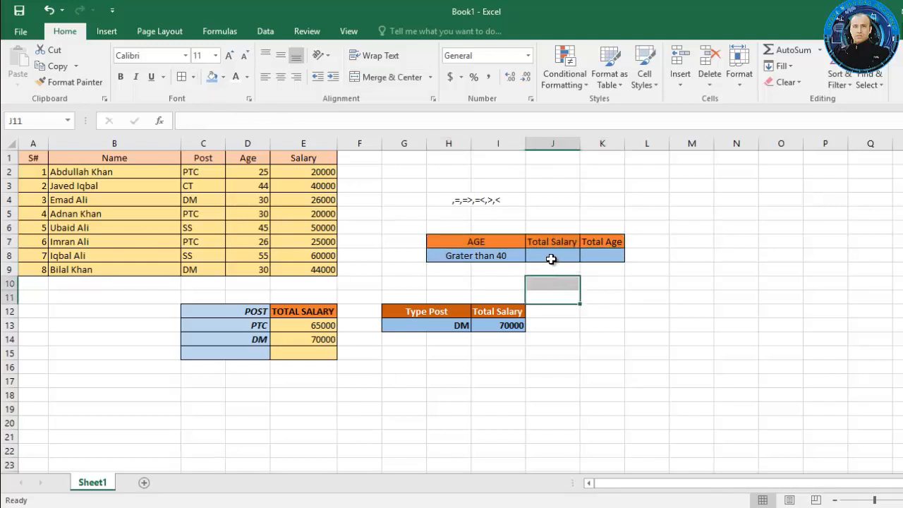
Step: Start a SUMIF formula in J8, under Total Salary, with the ages in D2:D9 as its range
click(552, 261)
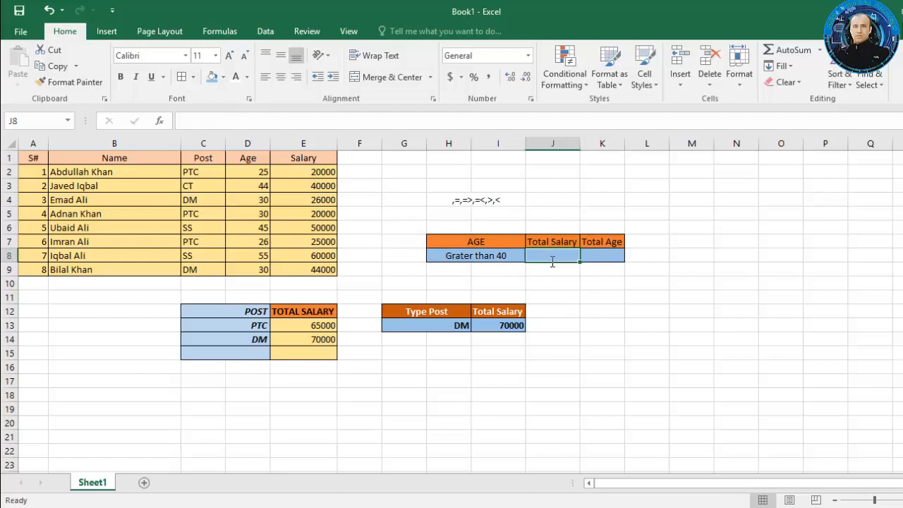
text(=sul)
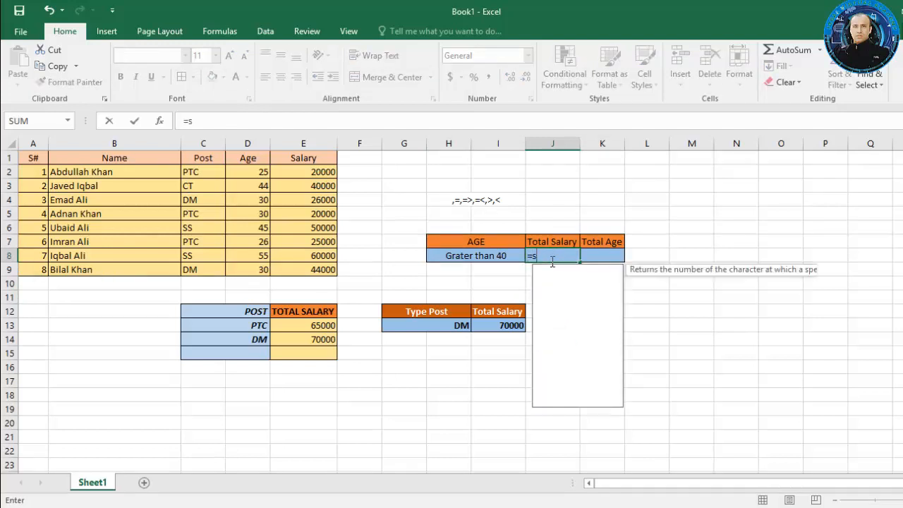
key(BackSpace)
text(mif)
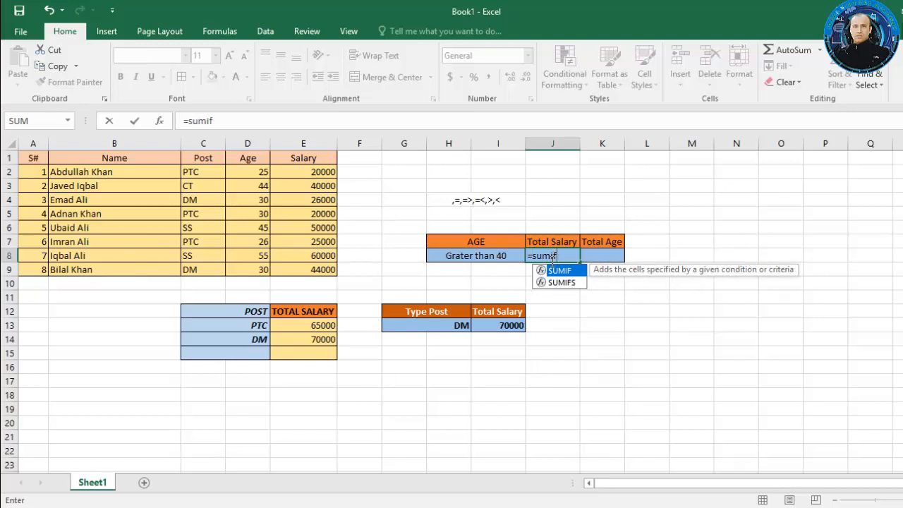
text(()
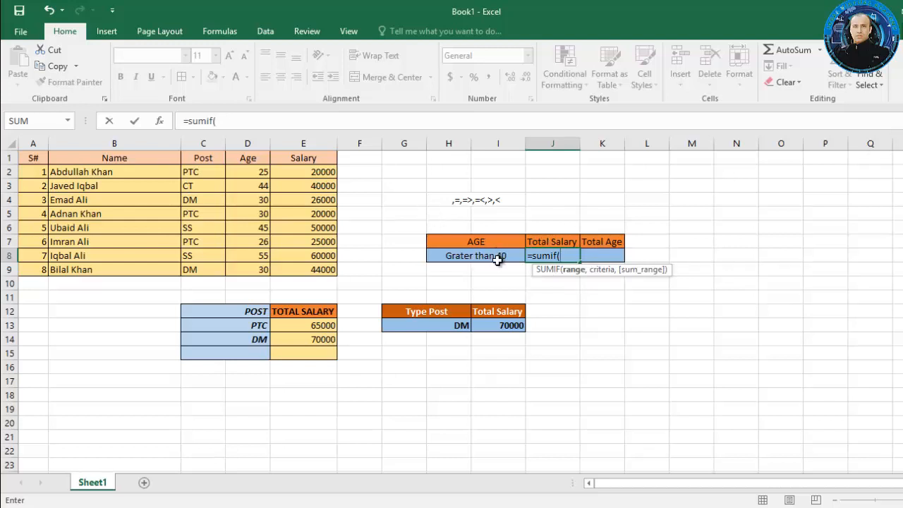
click(256, 172)
drag(250, 185, 256, 259)
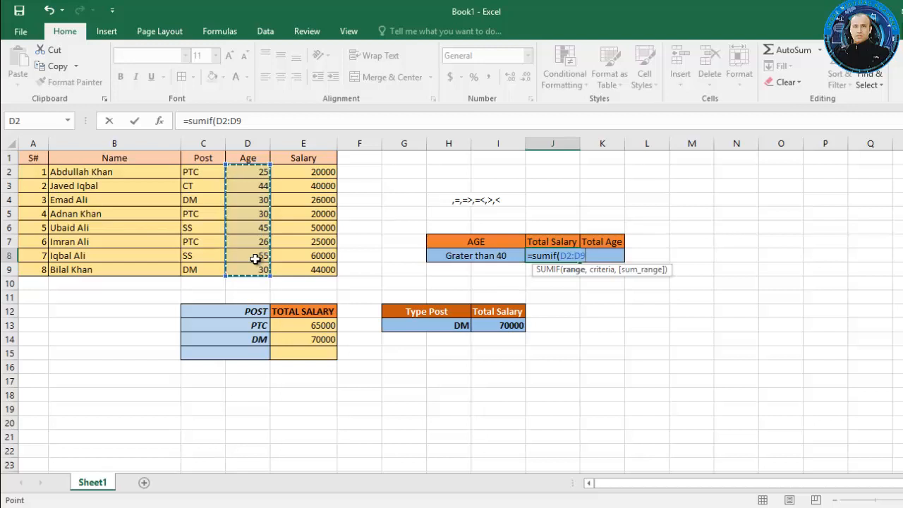
Step: Complete the SUMIF formula in J8 with the criterion ">40" and the salaries E2:E9 as the sum range
text(,")
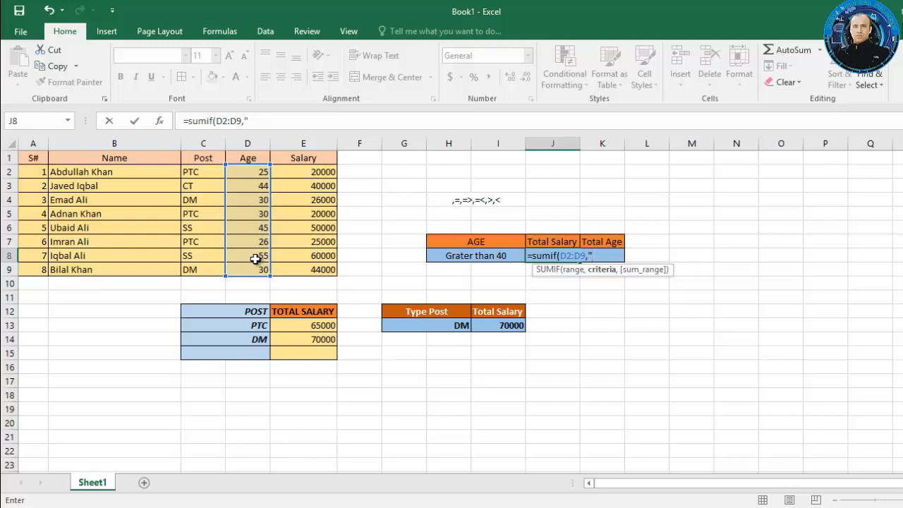
text(>)
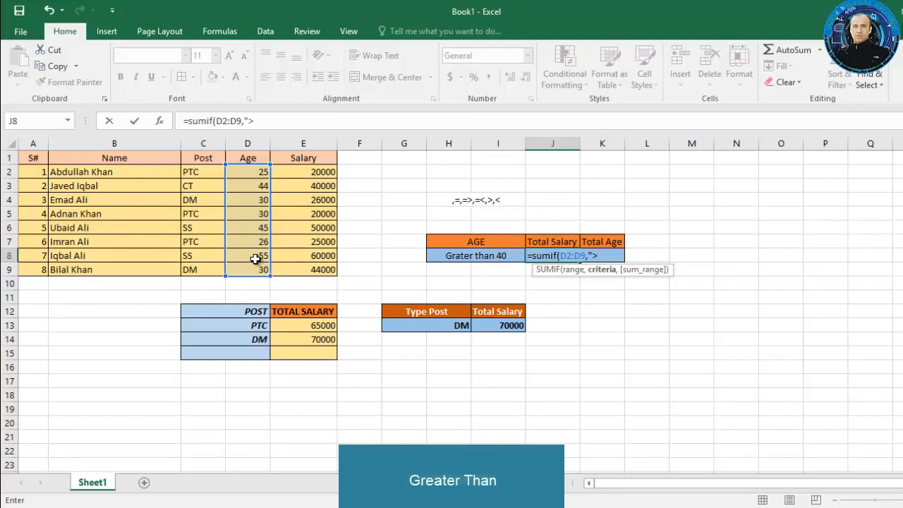
text(40")
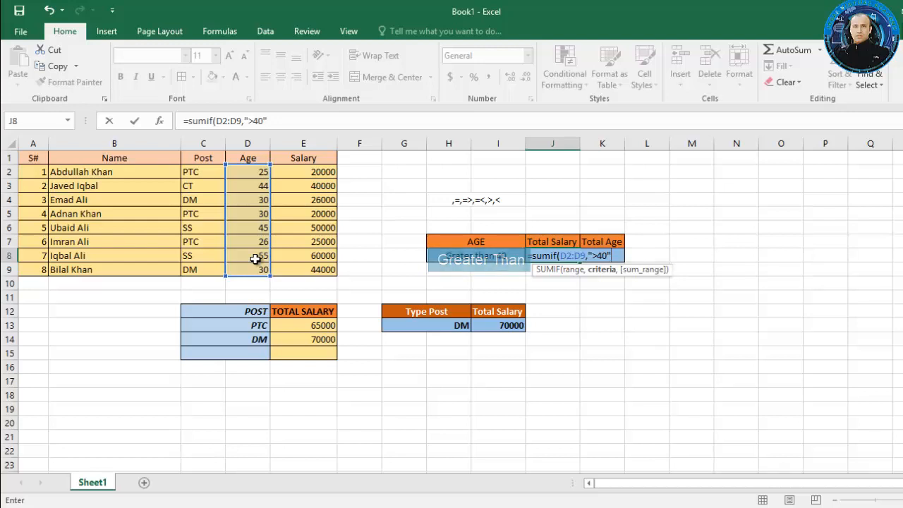
text(,)
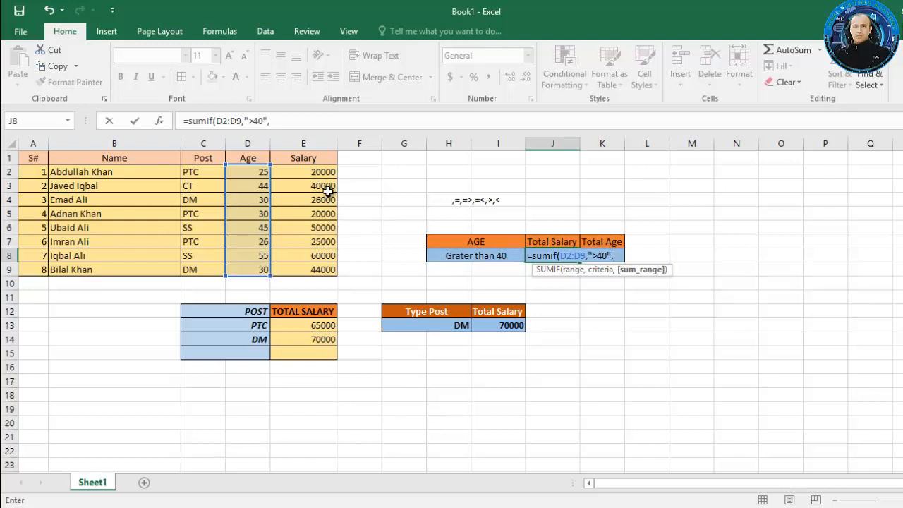
drag(319, 175, 322, 261)
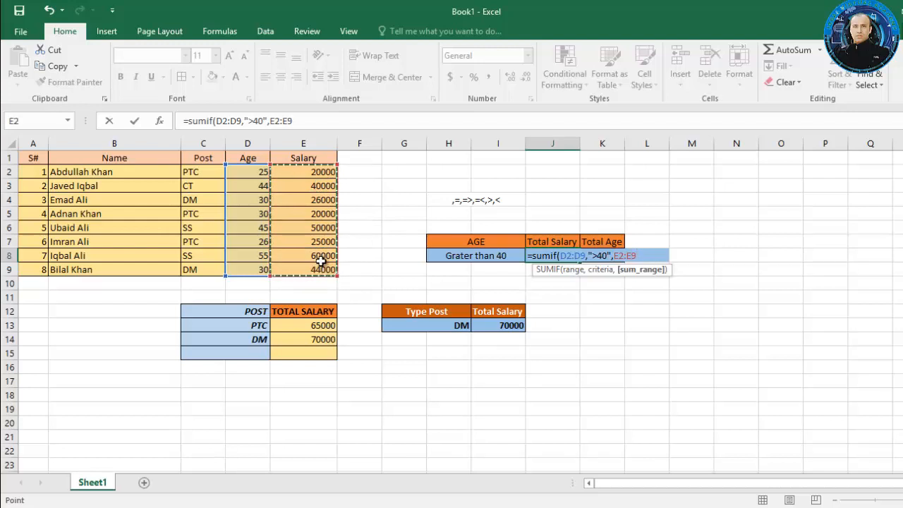
key(Return)
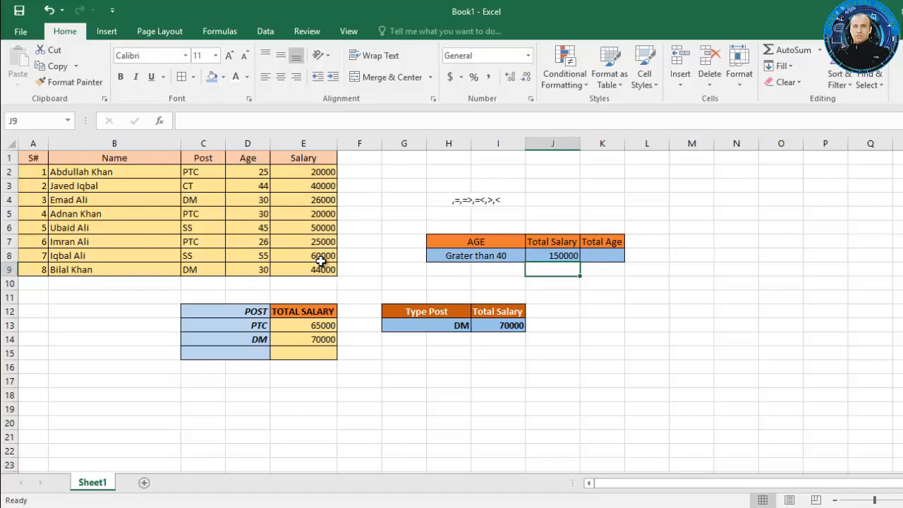
Step: Check the Total Salary result against the age and salary cells of the employees older than 40
click(252, 188)
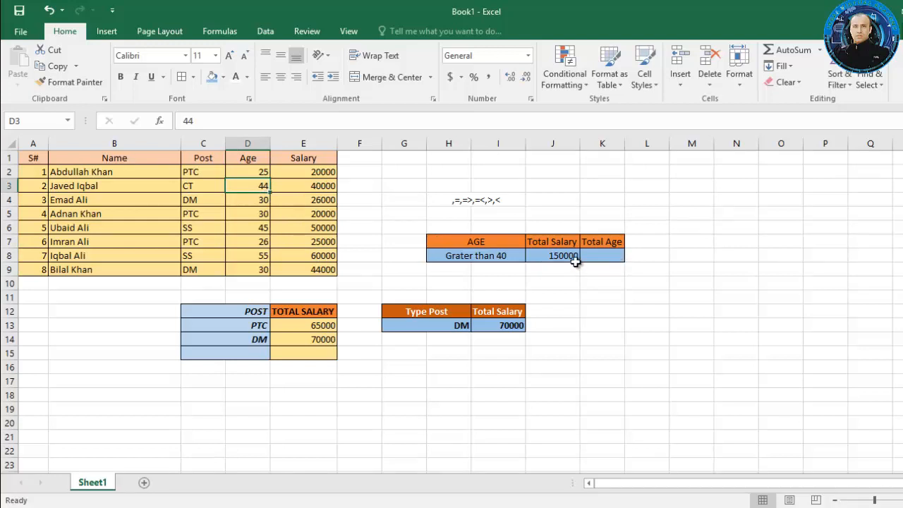
click(289, 190)
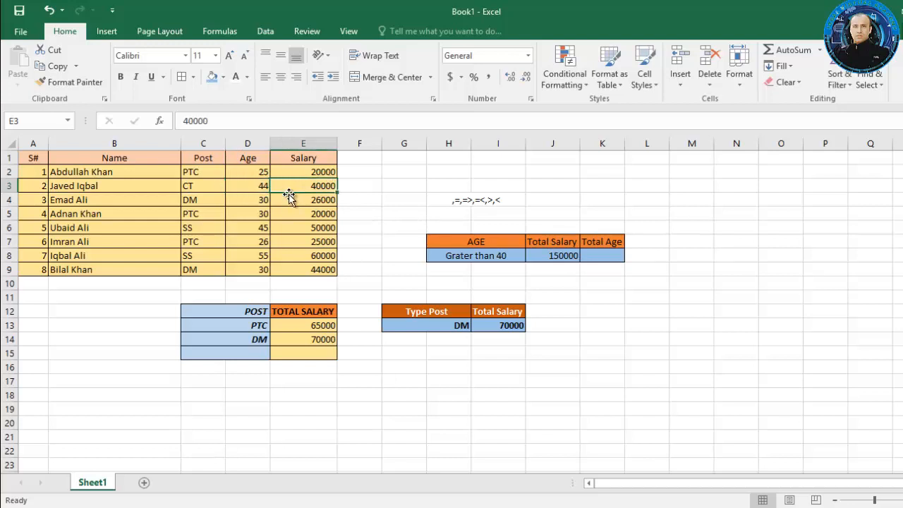
click(291, 217)
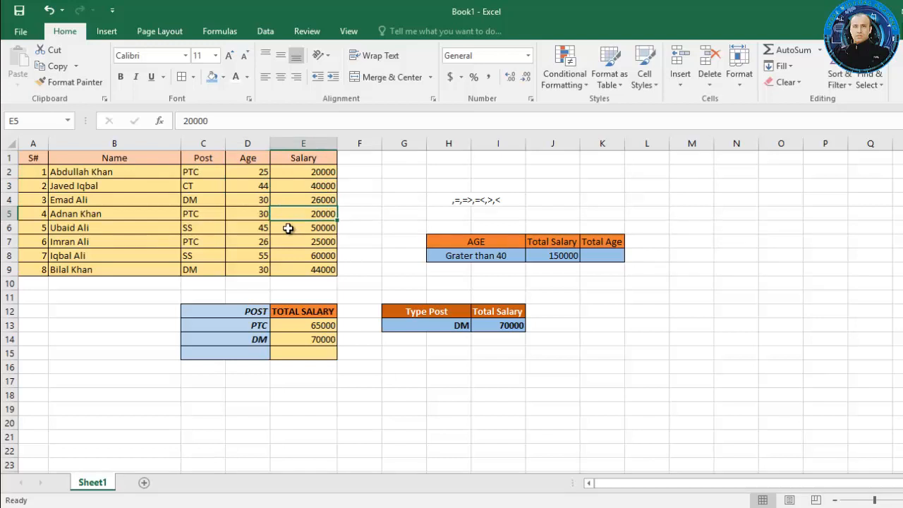
click(288, 227)
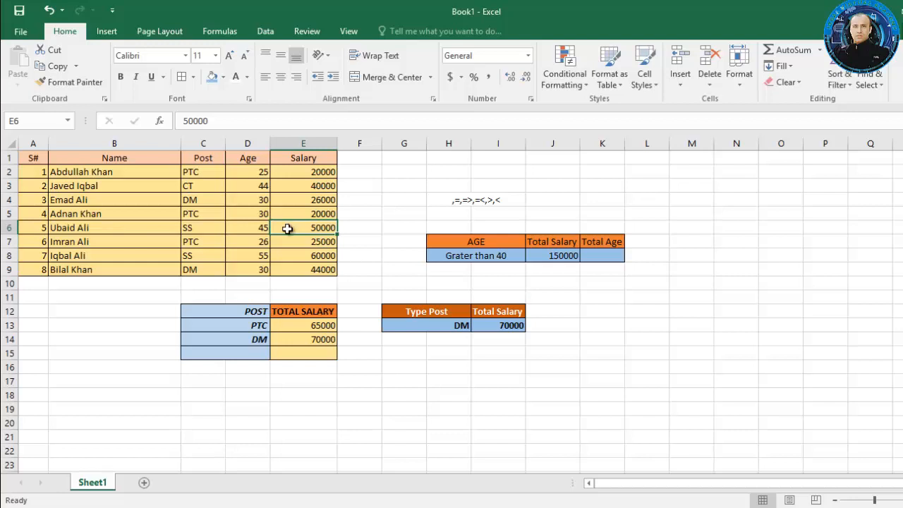
click(295, 256)
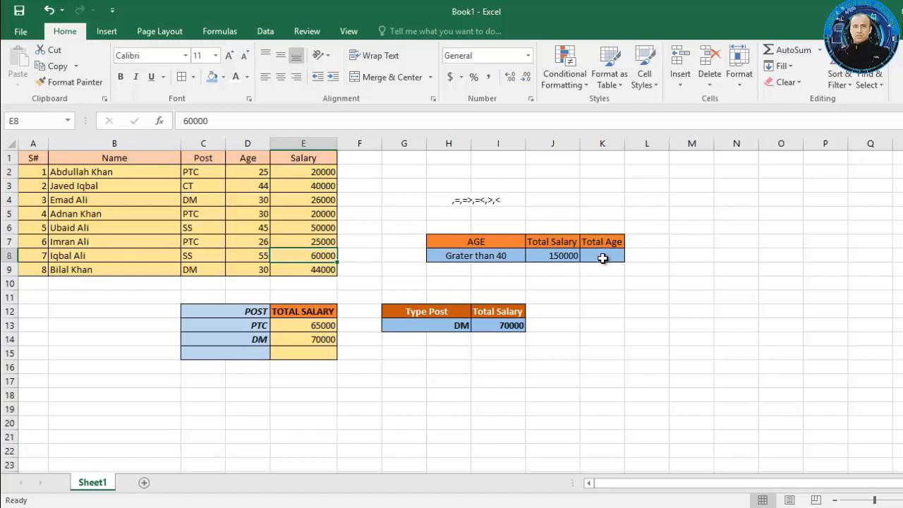
click(603, 257)
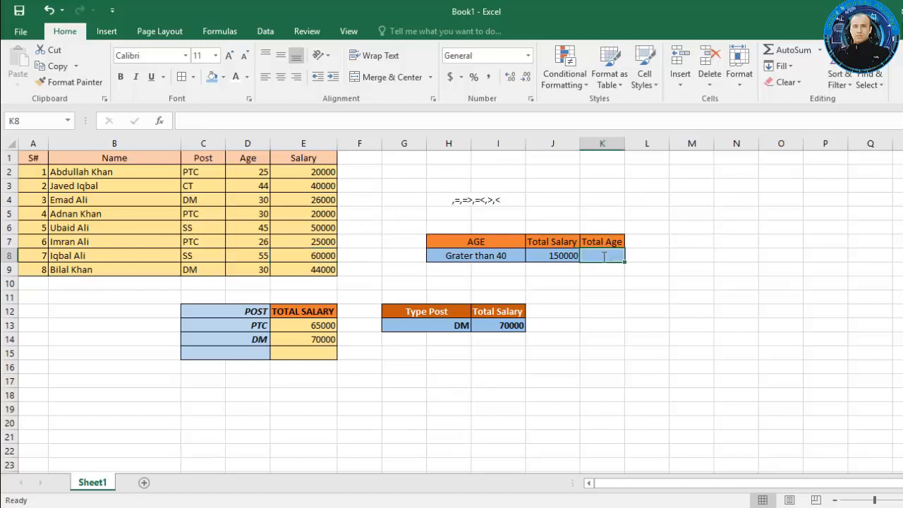
text(=)
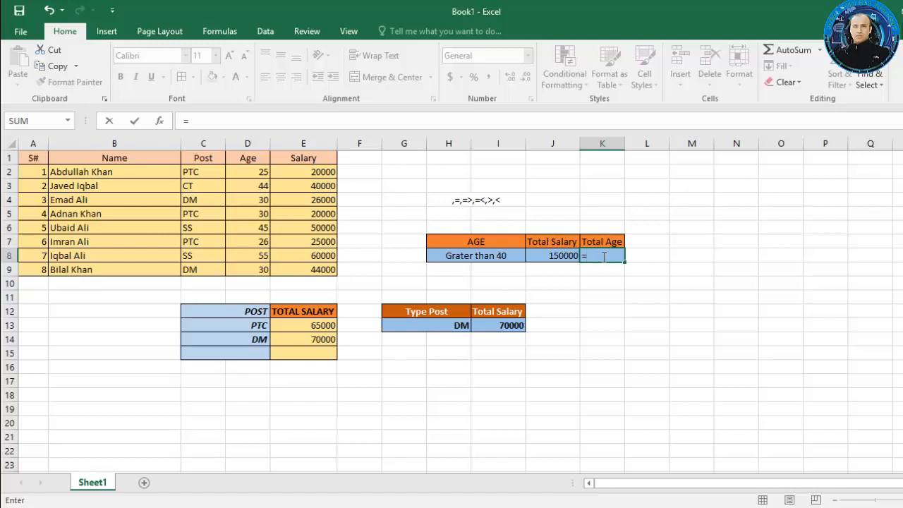
key(BackSpace)
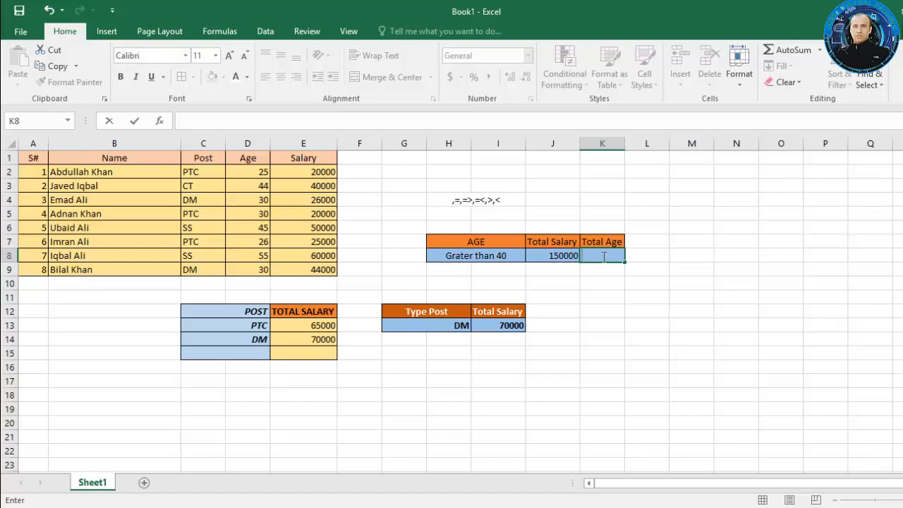
click(764, 214)
Step: Delete column K, which holds the Total Age heading, from the sheet
click(607, 143)
right_click(610, 146)
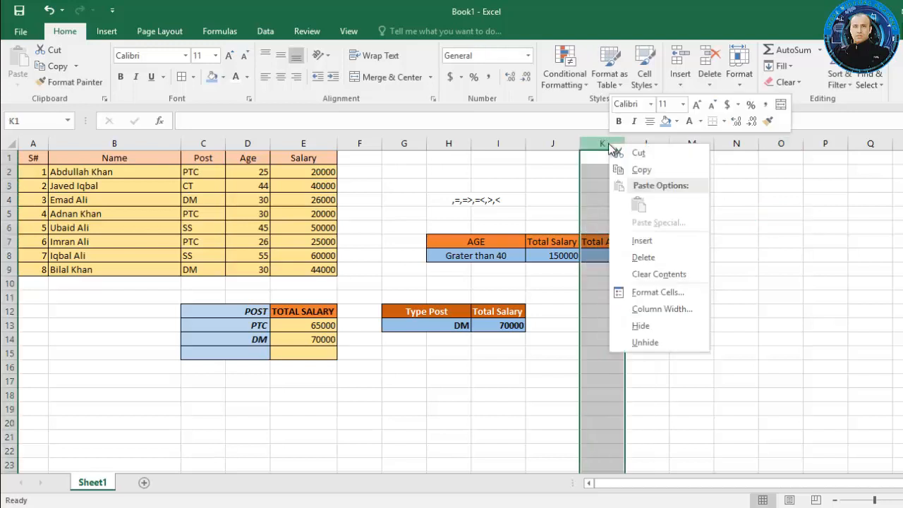
click(644, 256)
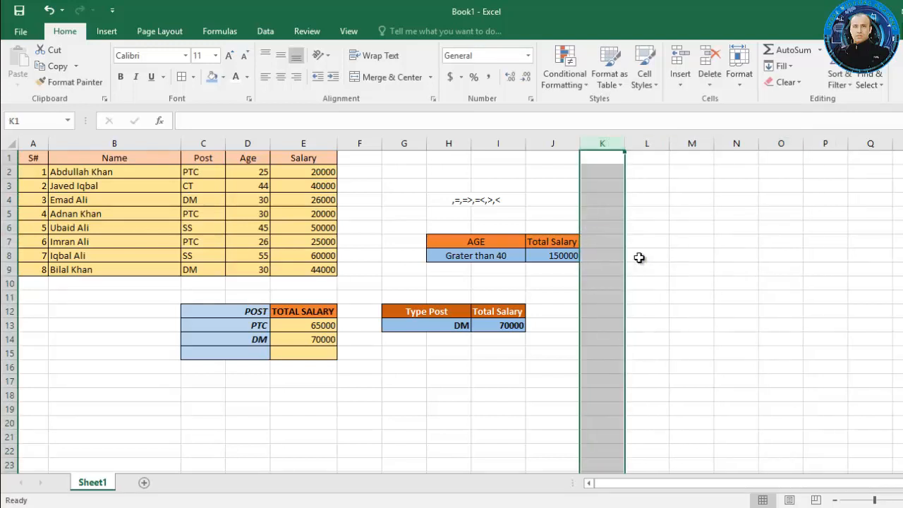
click(638, 257)
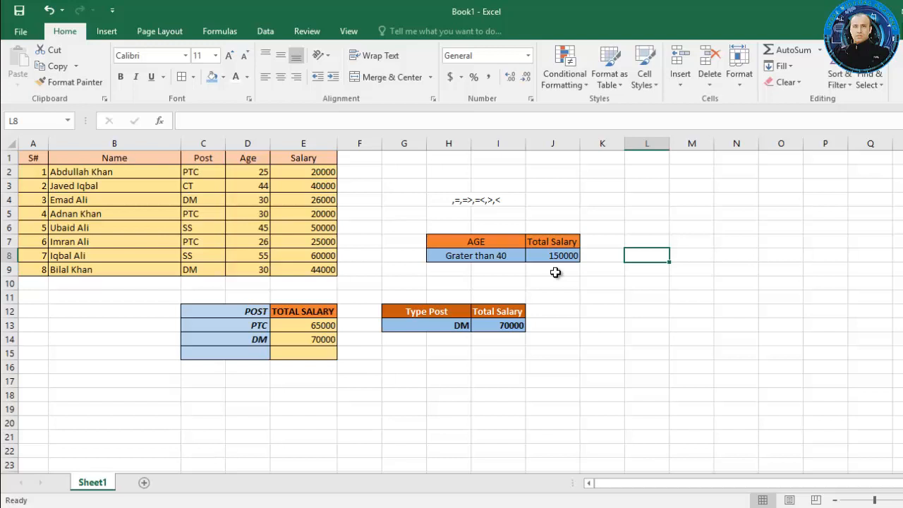
Step: Merge and center cells H9:I9, below the "Grater than 40" label
click(508, 270)
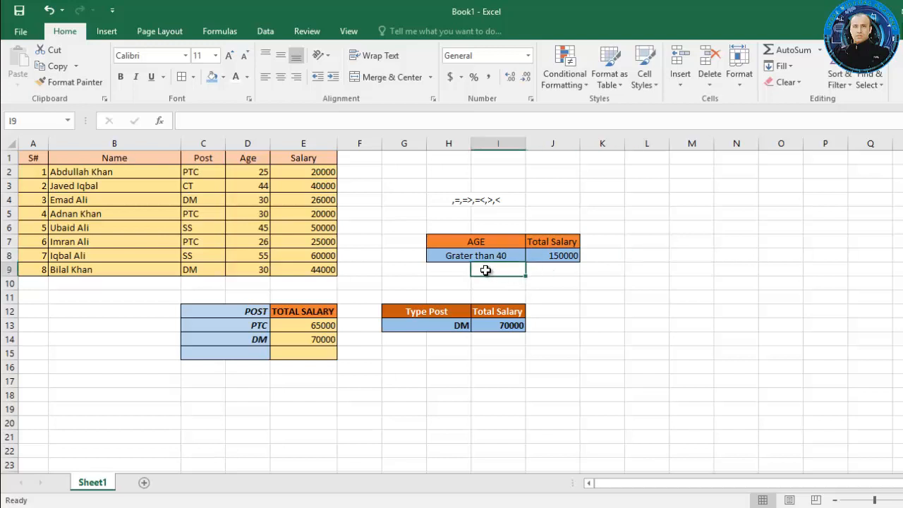
drag(486, 270, 463, 278)
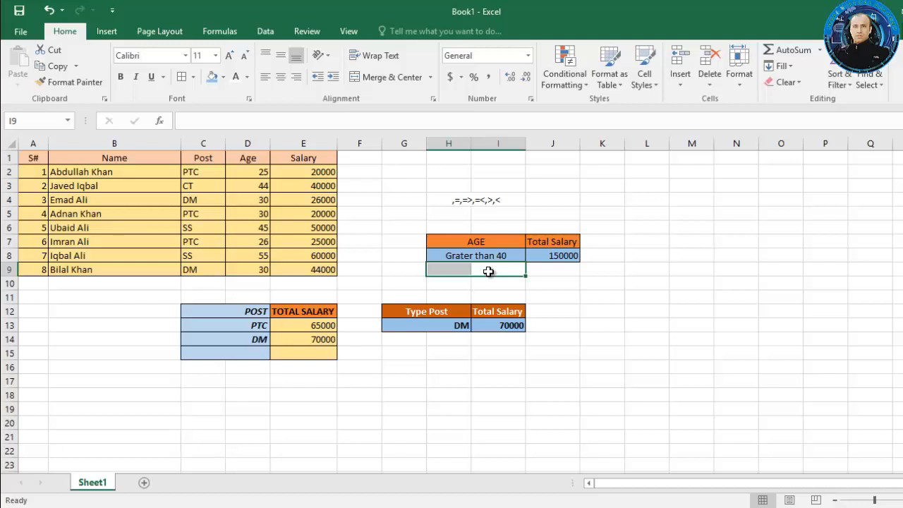
click(549, 270)
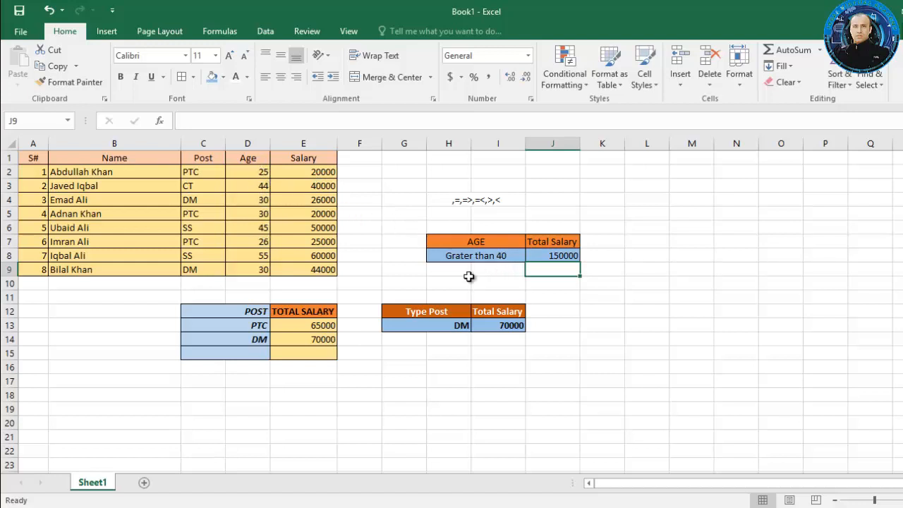
drag(466, 275, 488, 271)
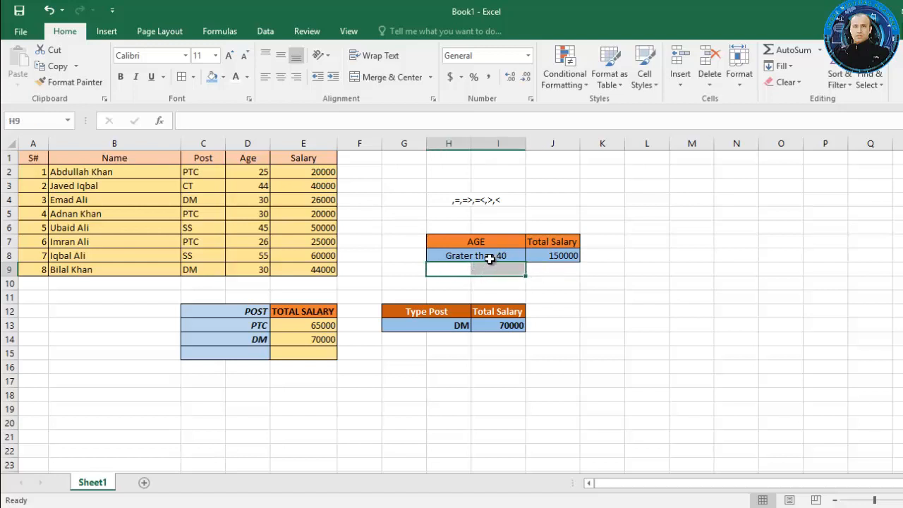
click(412, 81)
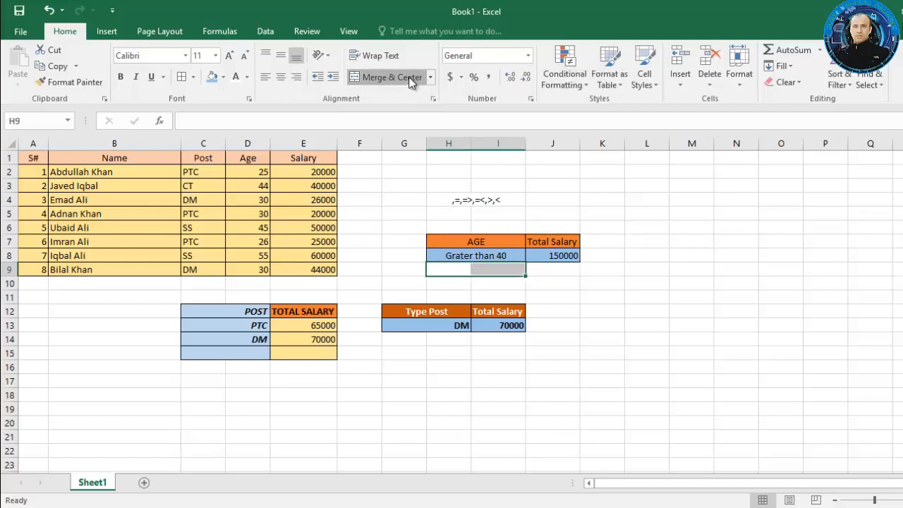
Step: Enter the label "Less Than 30" in the merged cell H9 of the AGE table
click(488, 282)
double_click(488, 272)
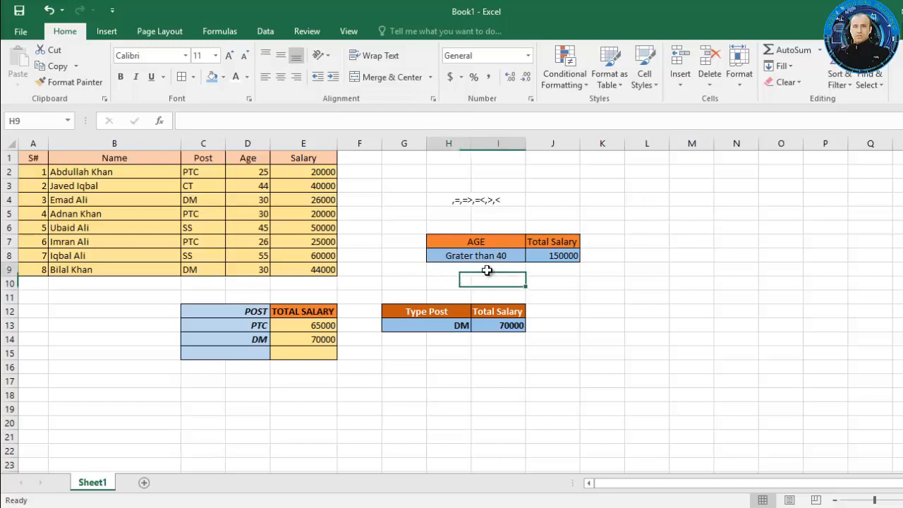
text(Le)
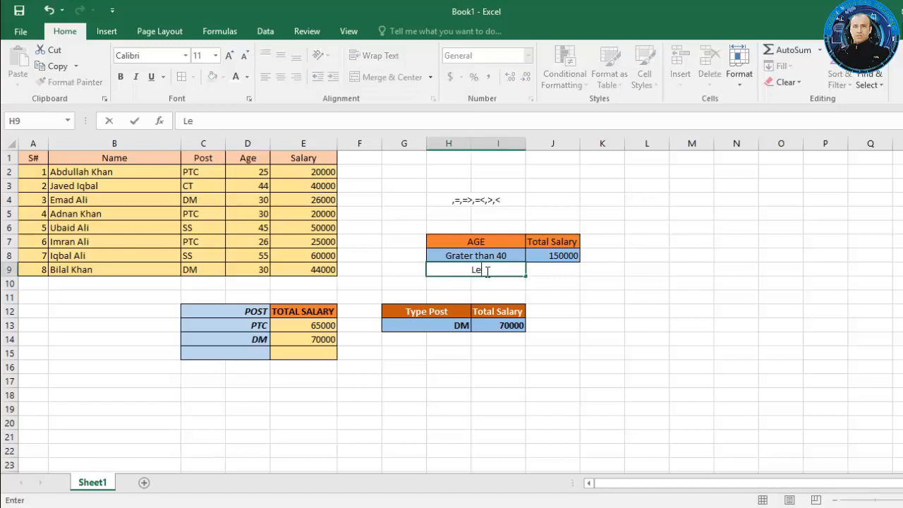
text(ss Than 30)
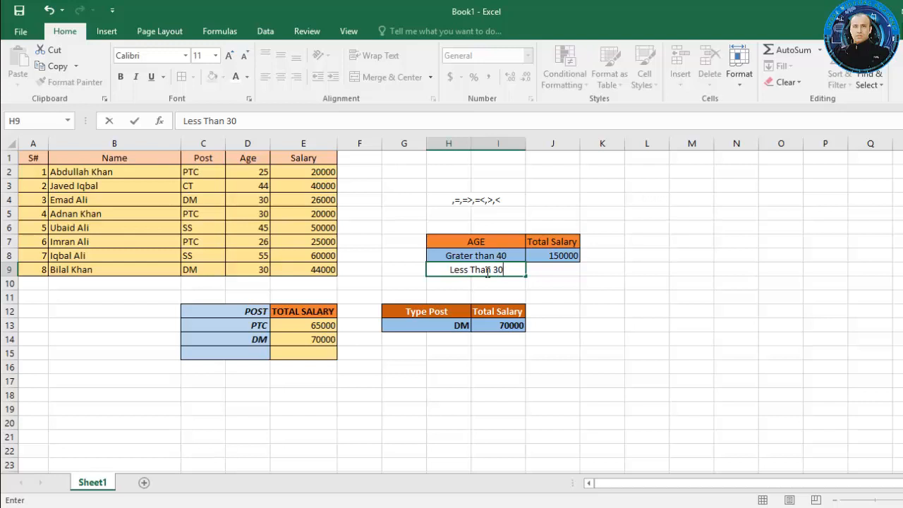
click(549, 273)
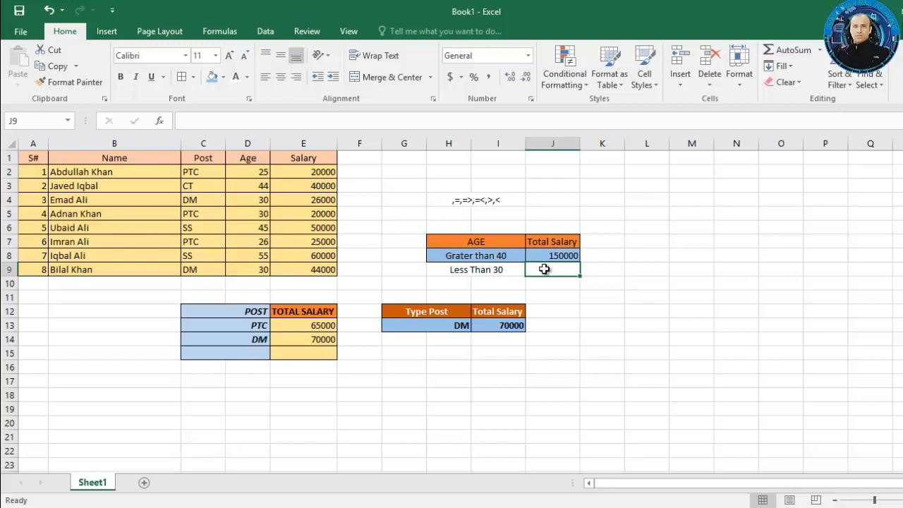
Step: Fill the "Less Than 30" row H9:J9 with light gold and apply borders to its cells
drag(541, 271, 496, 266)
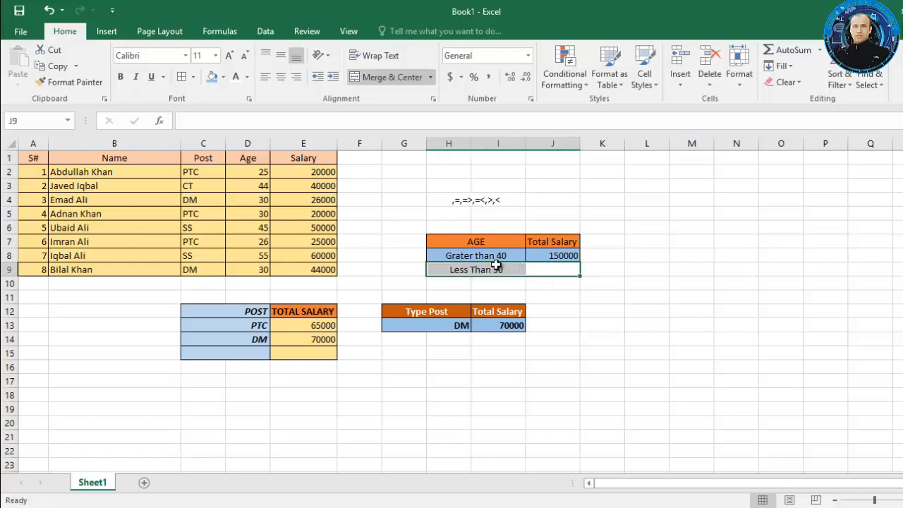
click(224, 78)
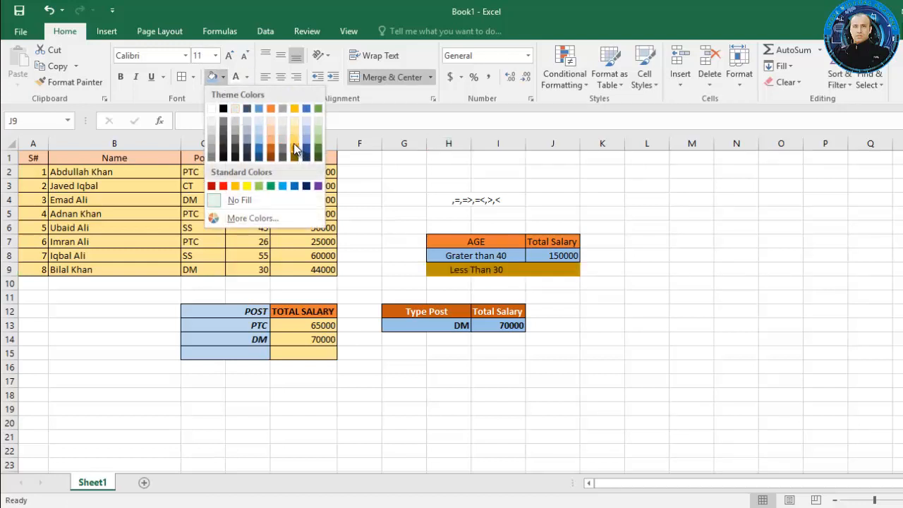
click(294, 143)
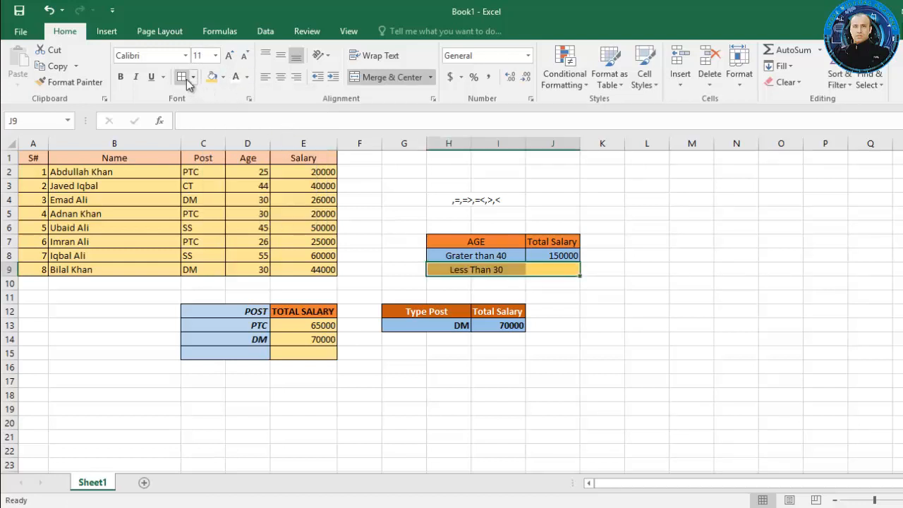
click(539, 286)
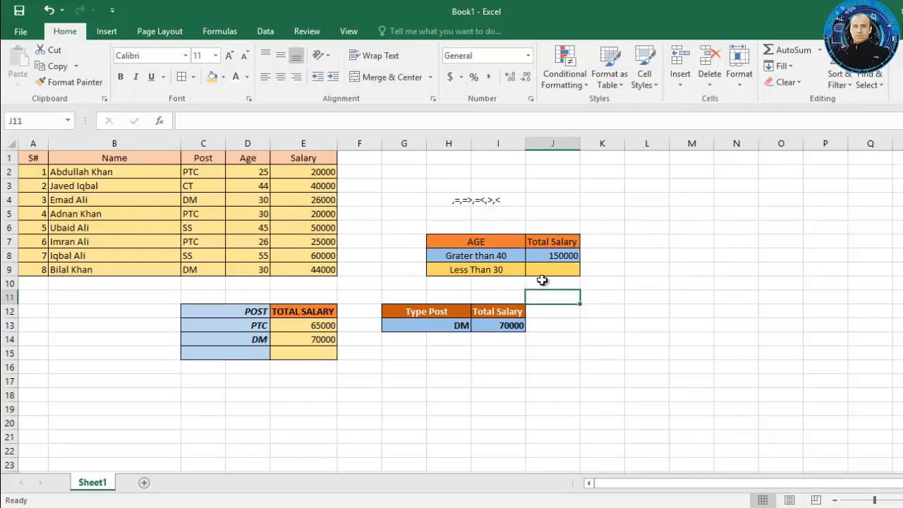
Step: Total the salaries of employees younger than 30 in J9 with =sumif(D2:D9,"<30",E2:E9)
click(542, 273)
text(=)
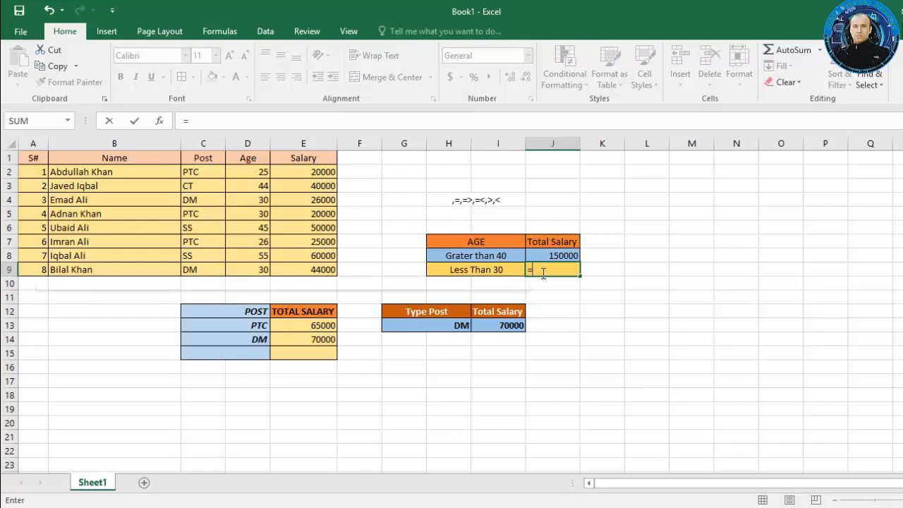
text(sumif)
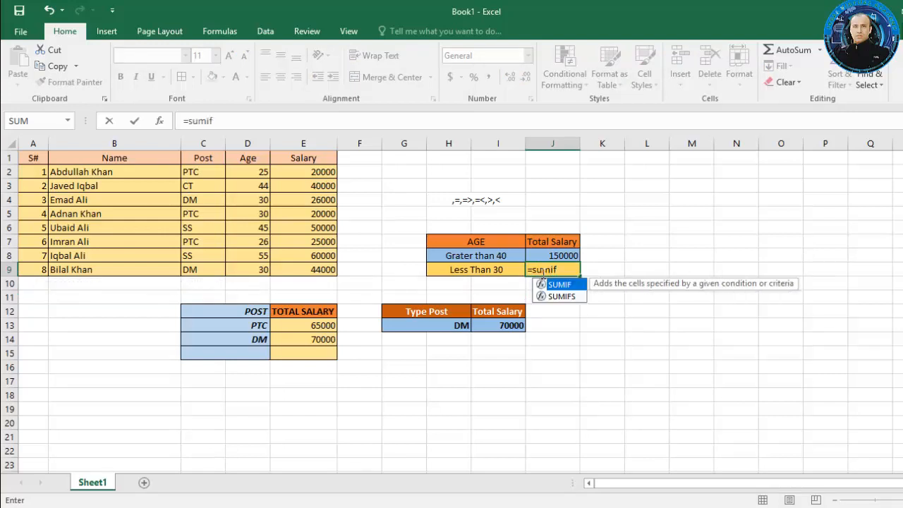
text(()
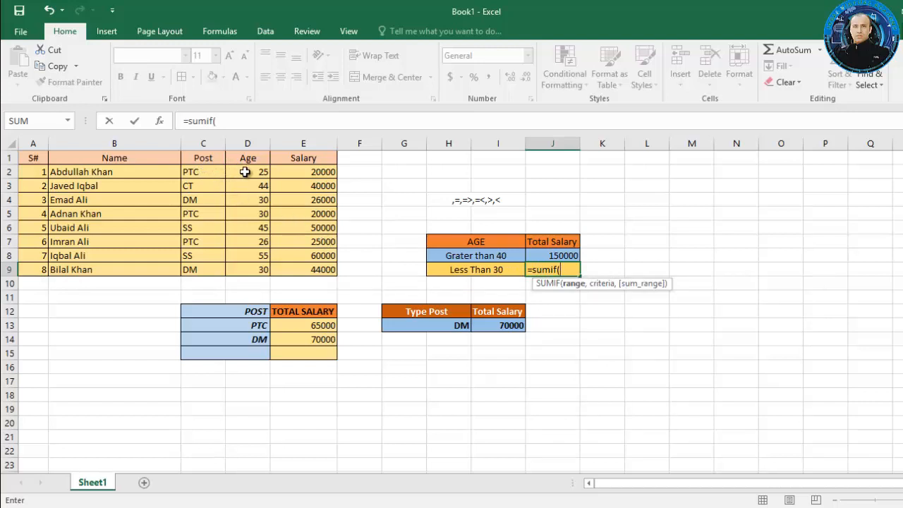
drag(246, 172, 258, 265)
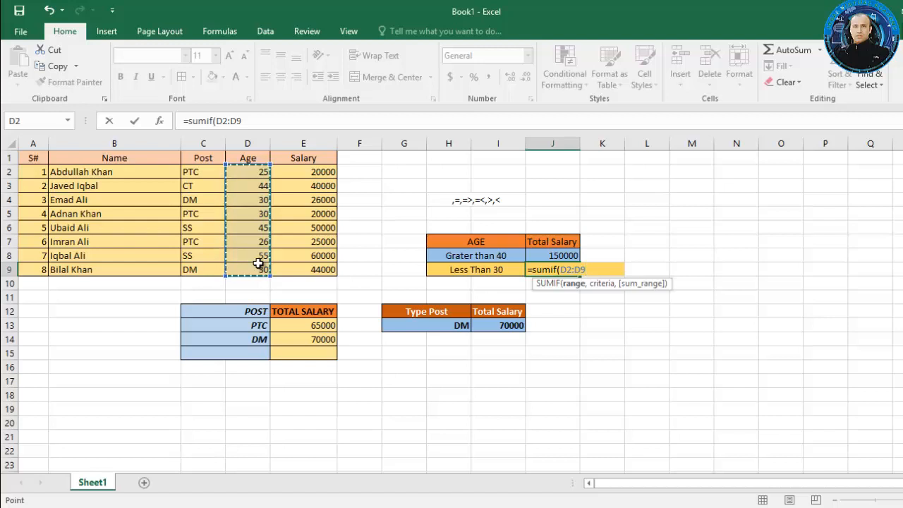
text(,"<30)
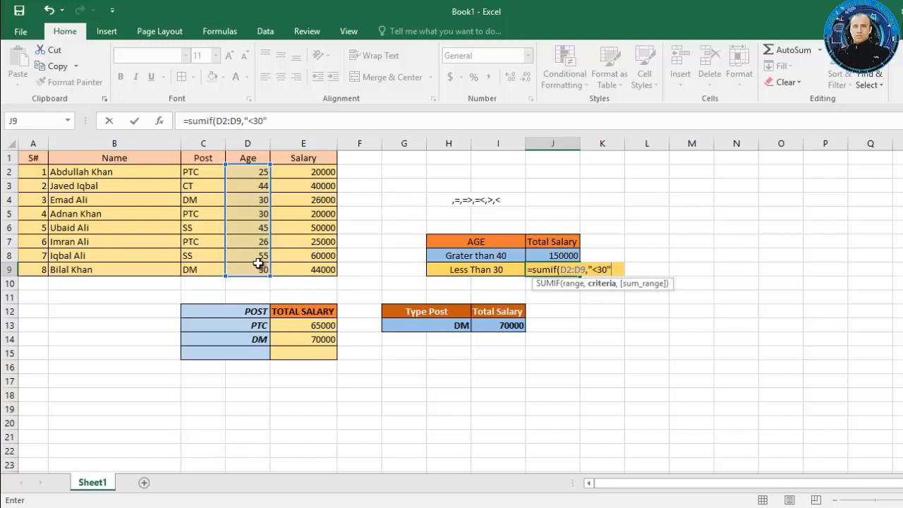
text(,)
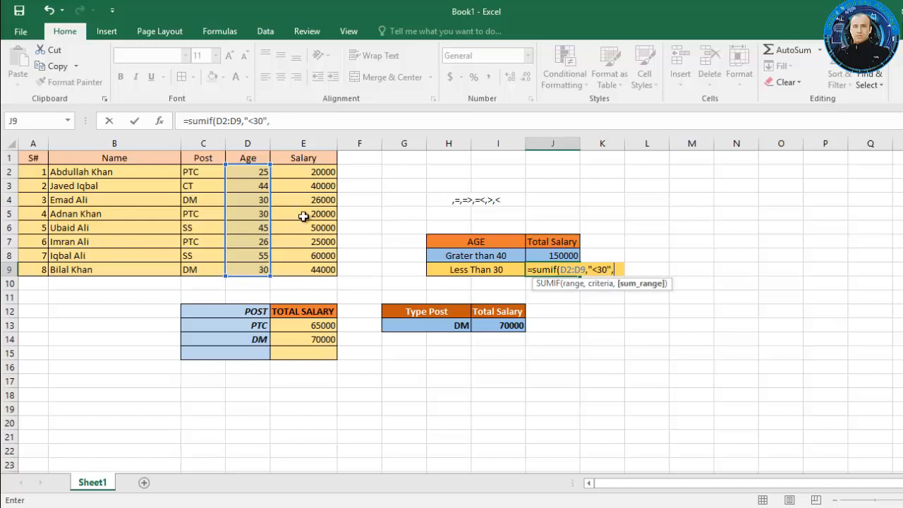
drag(300, 171, 313, 260)
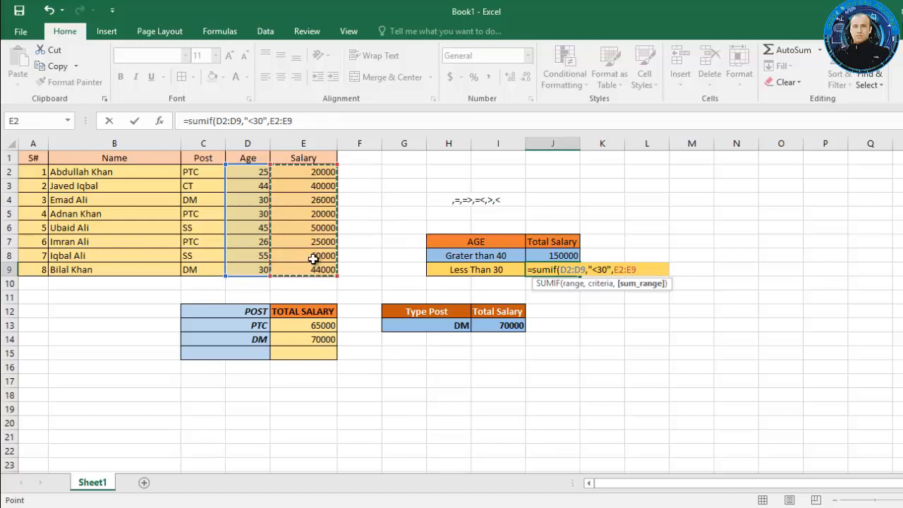
text())
key(Return)
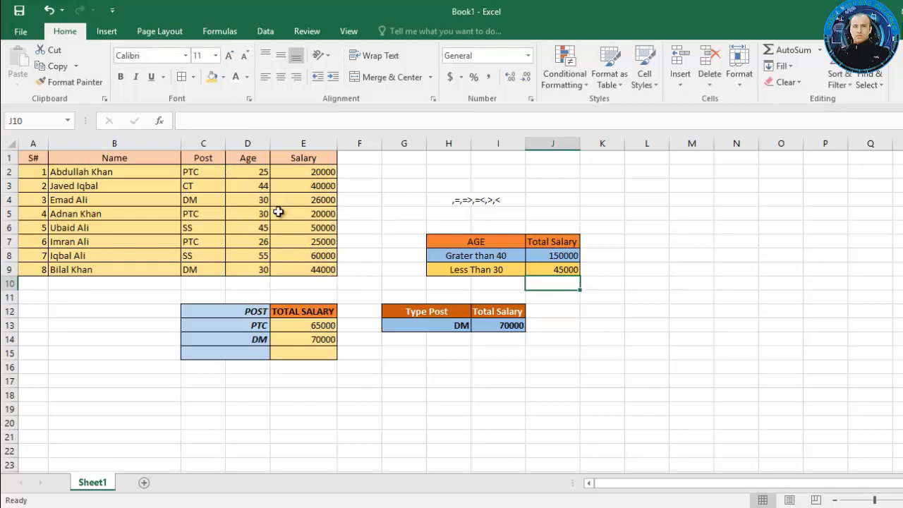
Step: Check the age and salary cells of the employees younger than 30 against the total in J9
click(262, 175)
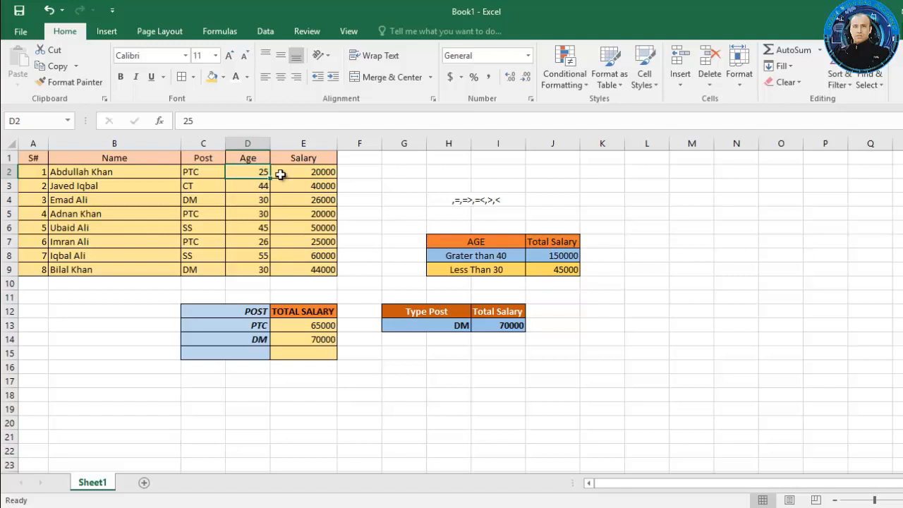
click(282, 175)
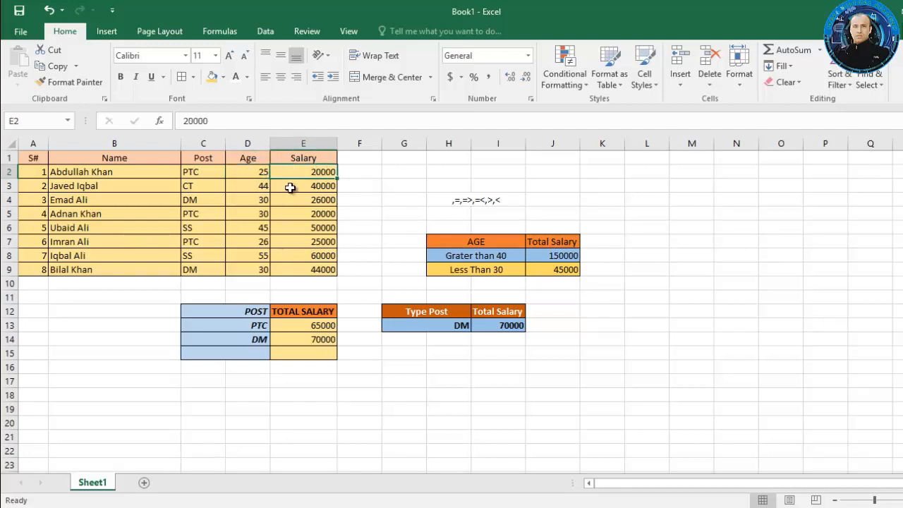
click(262, 242)
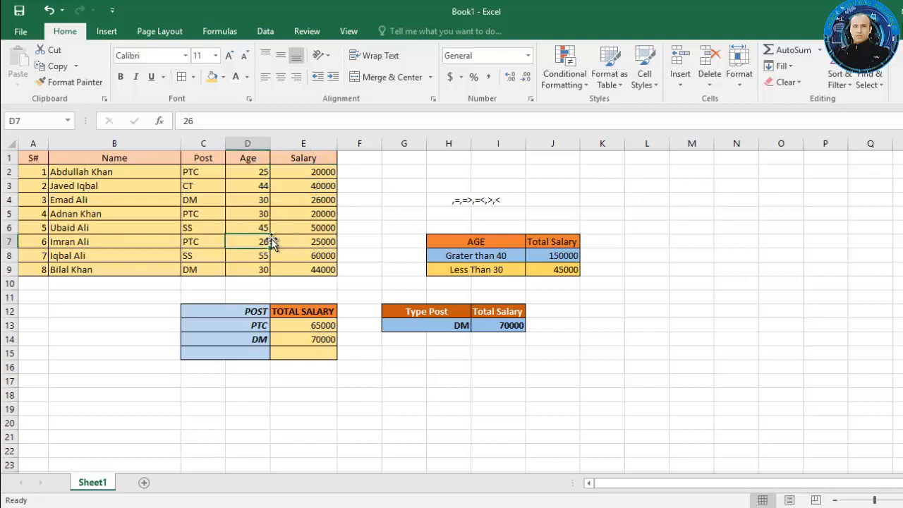
click(285, 240)
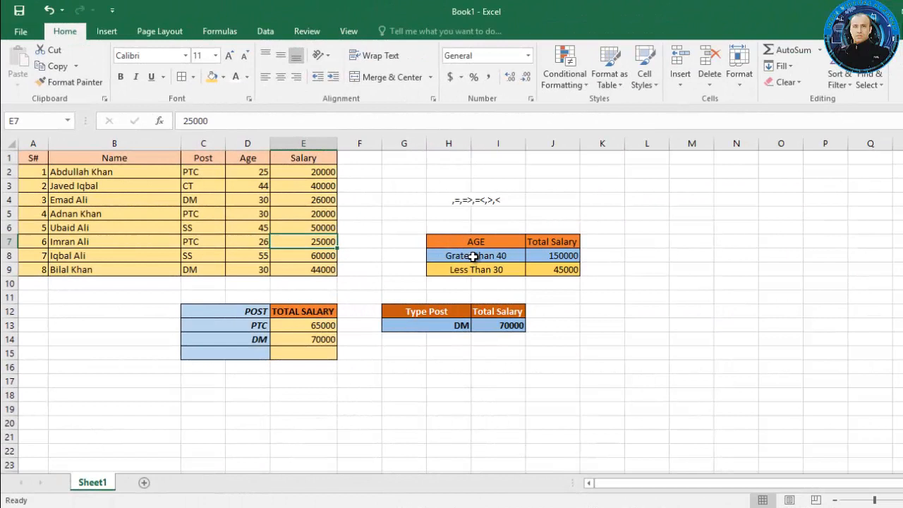
Step: Correct the spelling of the label in H8 to "Greater than 40"
double_click(473, 256)
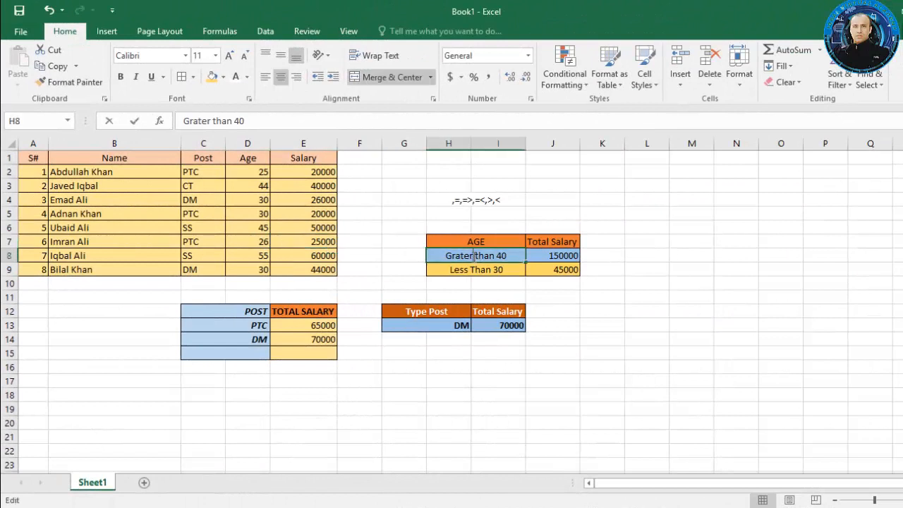
key(BackSpace)
key(BackSpace)
key(BackSpace)
key(BackSpace)
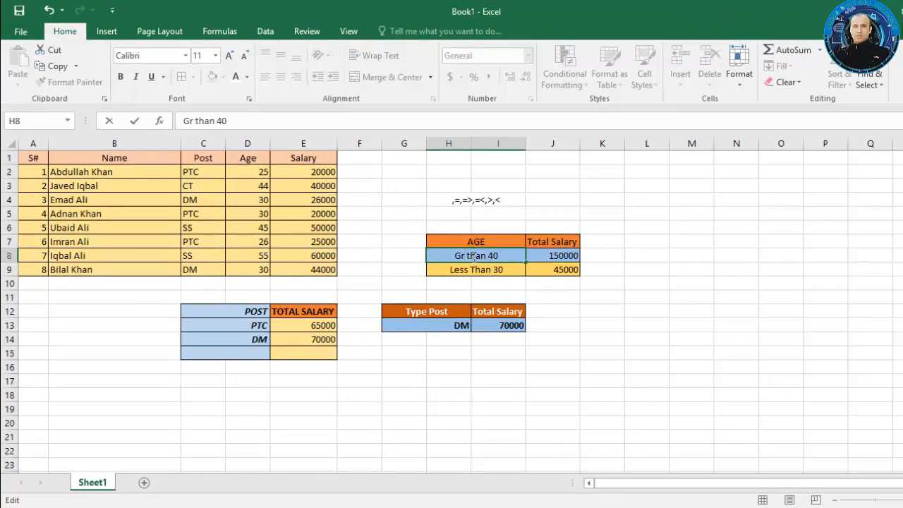
text(eate)
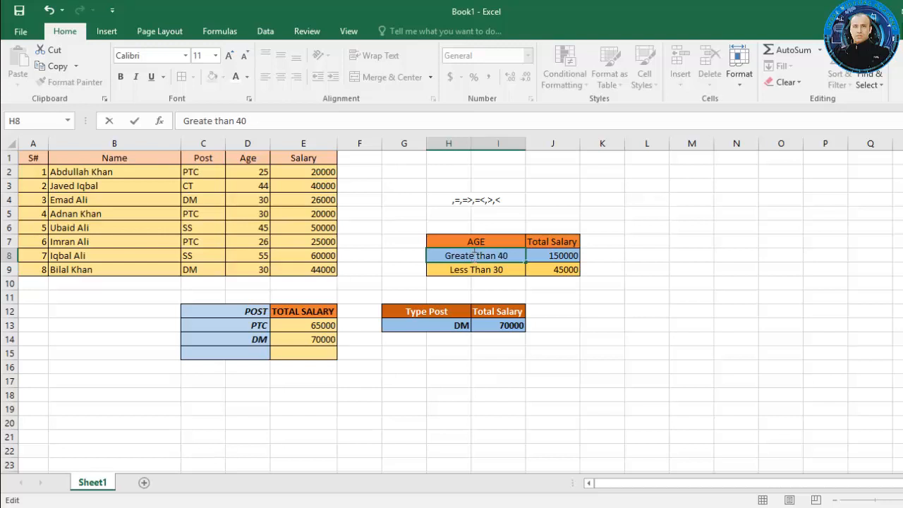
text(r)
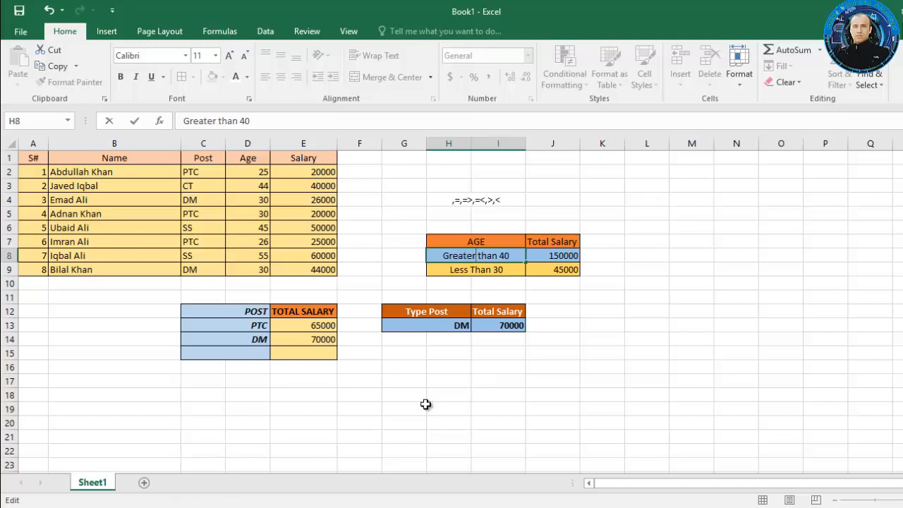
click(566, 339)
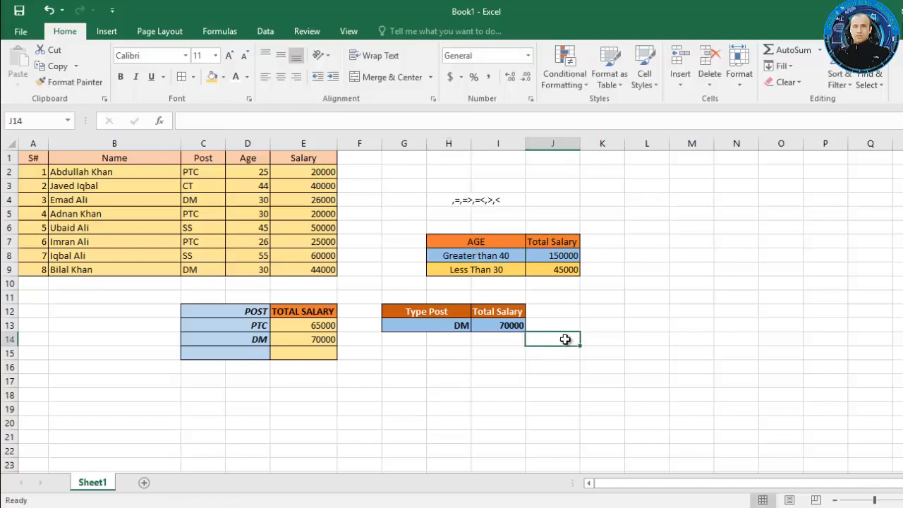
click(505, 259)
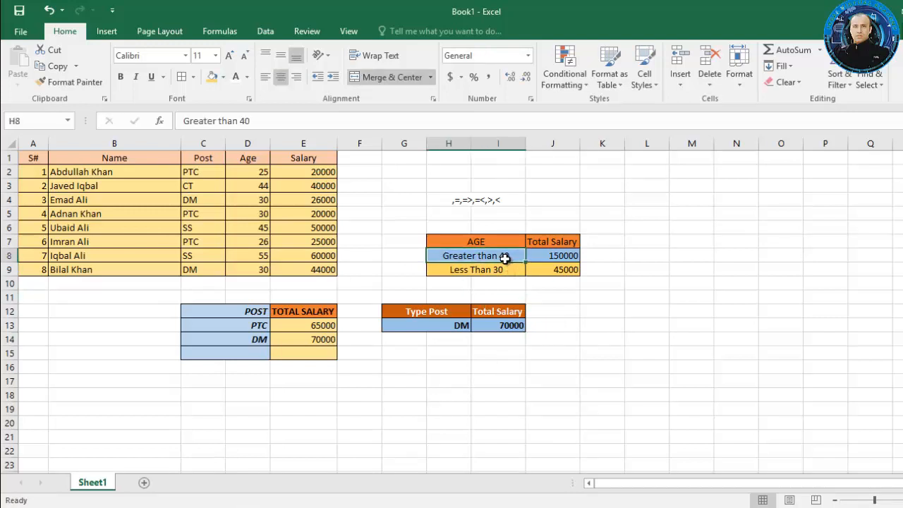
click(511, 292)
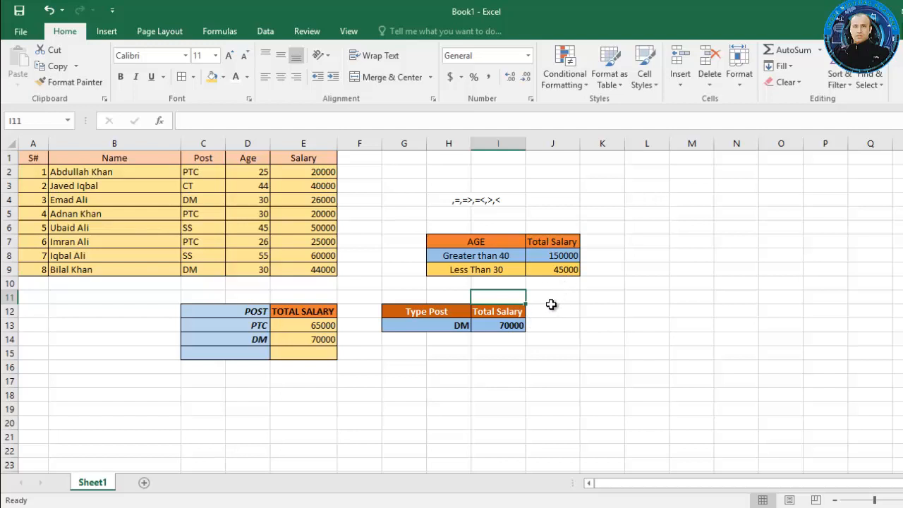
Step: Test the Type Post table's SUMIF formula by entering "ct" as the post in G13
click(494, 327)
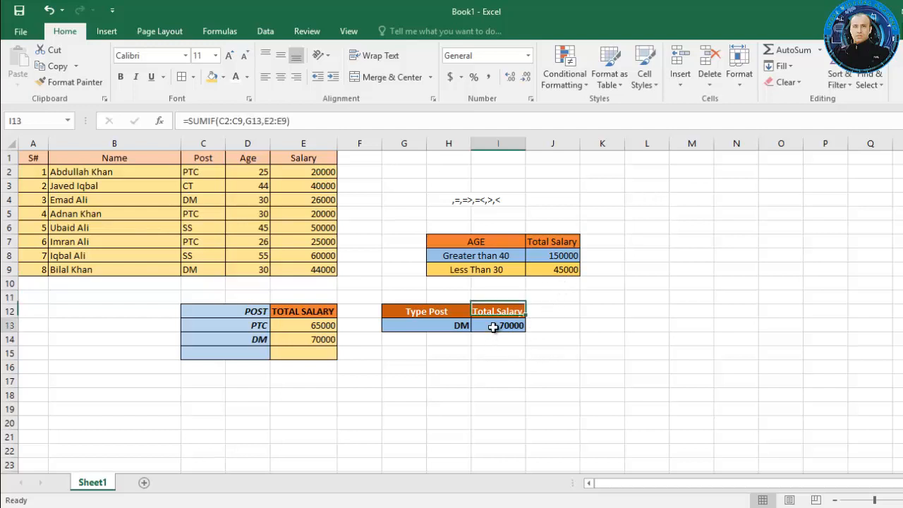
click(462, 326)
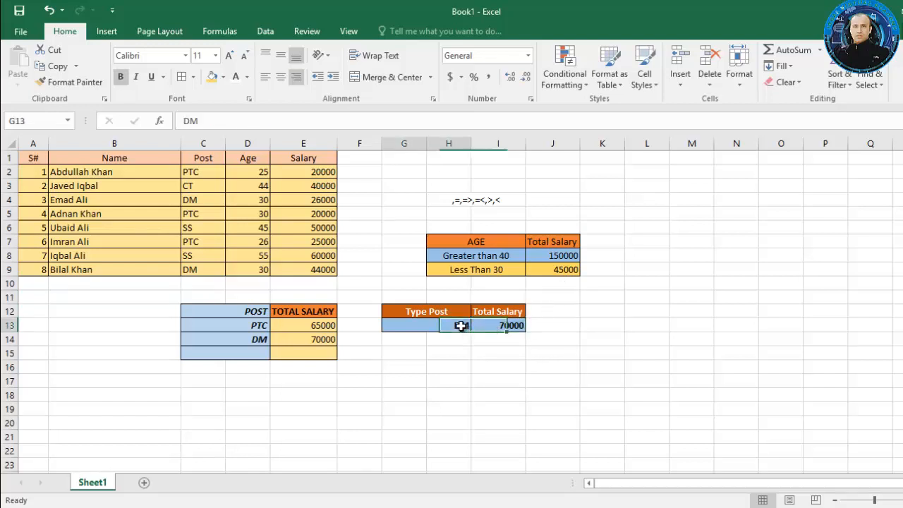
text(ct)
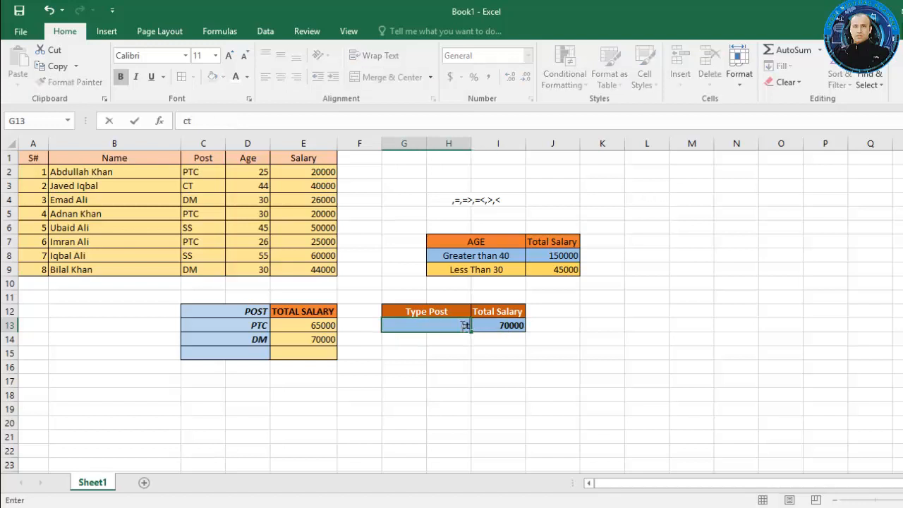
key(Return)
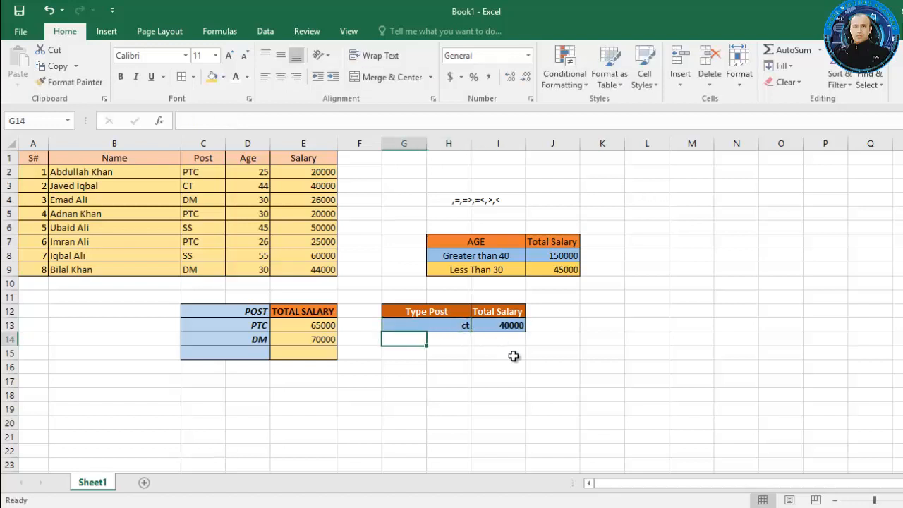
Step: Clear the post in G13 and enter "DM" as the Type Post value again
click(464, 326)
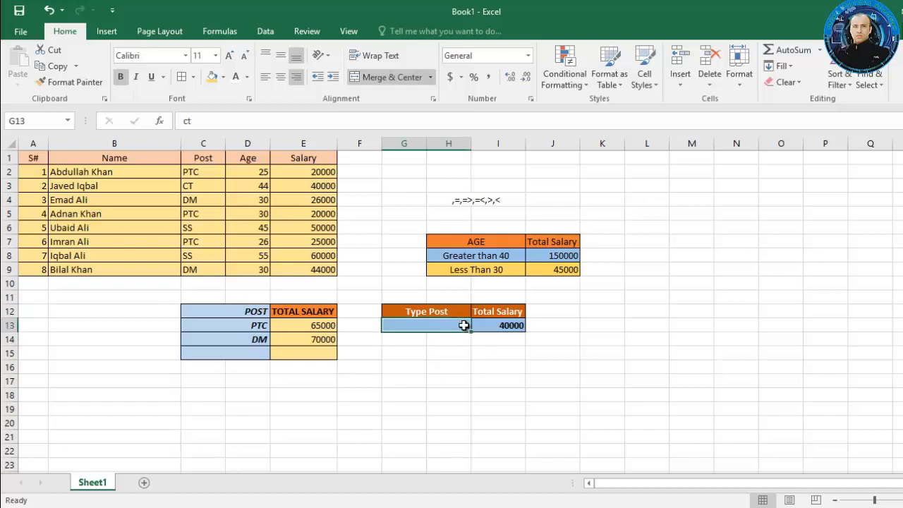
key(Delete)
text(DM)
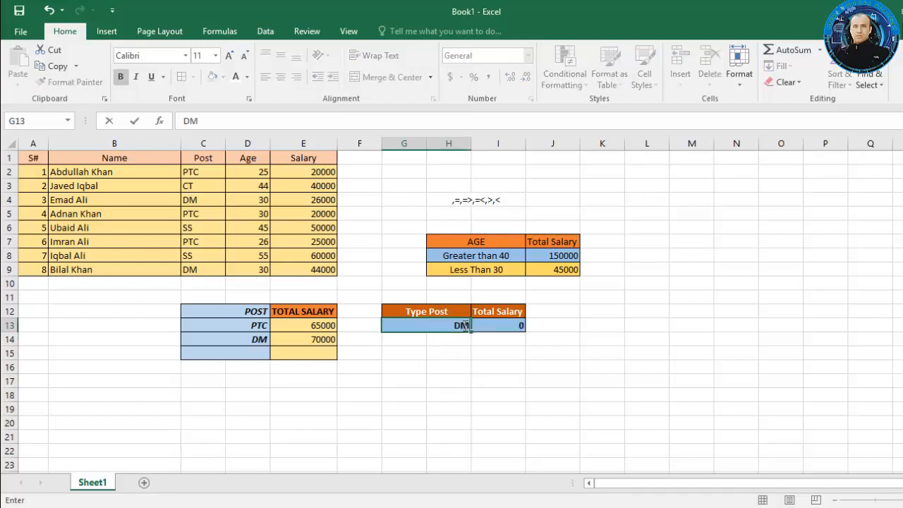
key(Return)
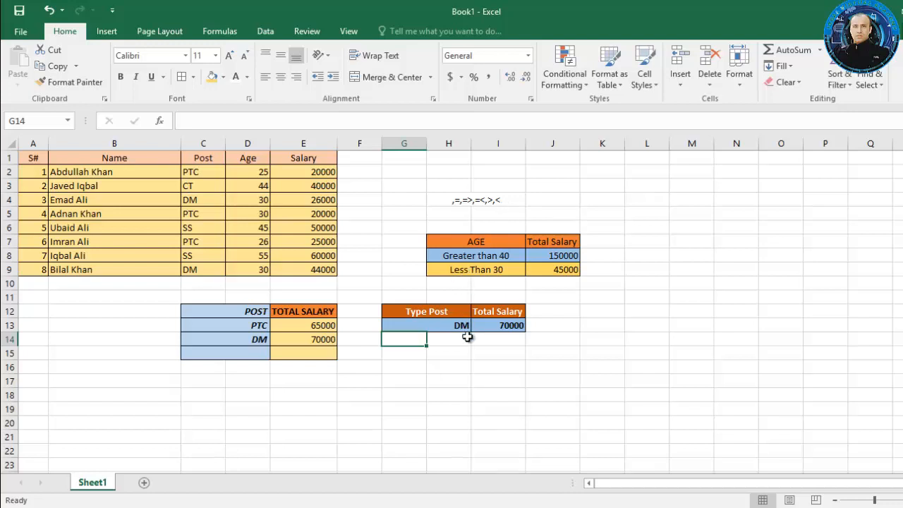
Step: Merge and center cells G16:H16 and cells G17:H17 below the Type Post table
click(416, 368)
drag(417, 368, 437, 369)
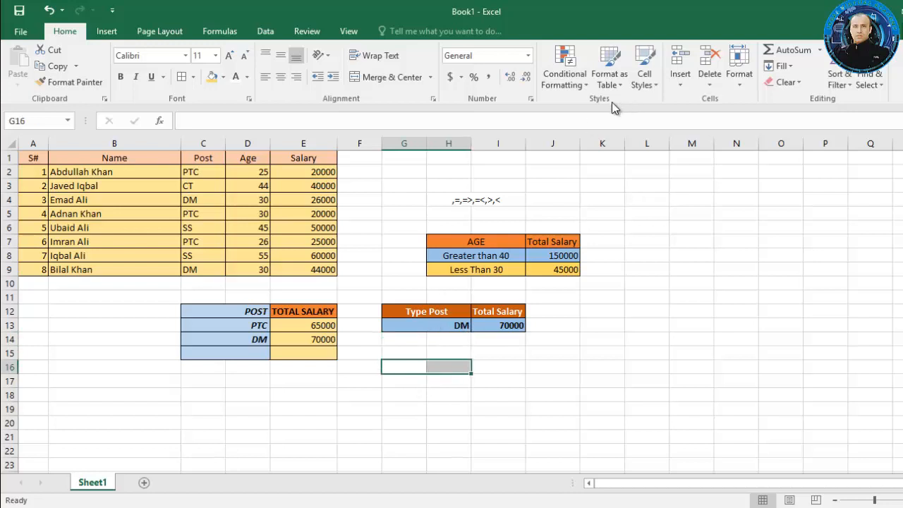
click(395, 78)
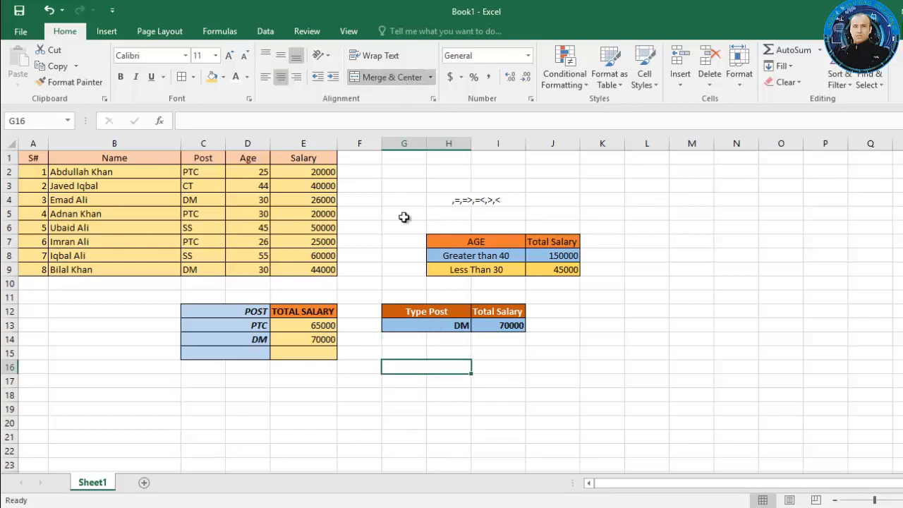
click(419, 382)
drag(420, 383, 443, 384)
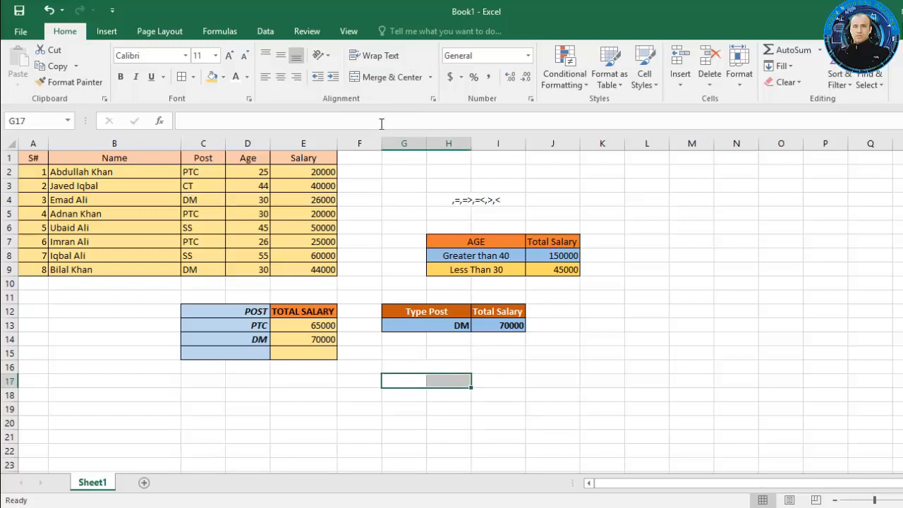
click(374, 77)
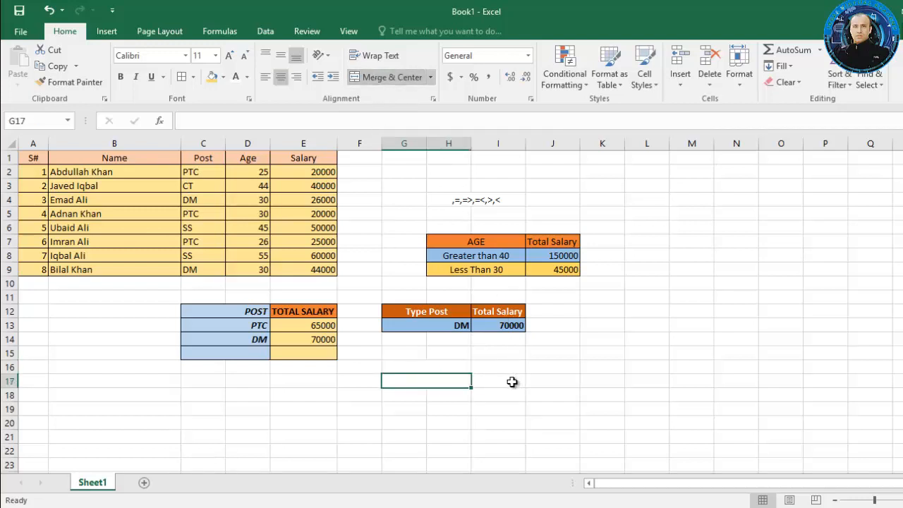
click(506, 383)
click(500, 368)
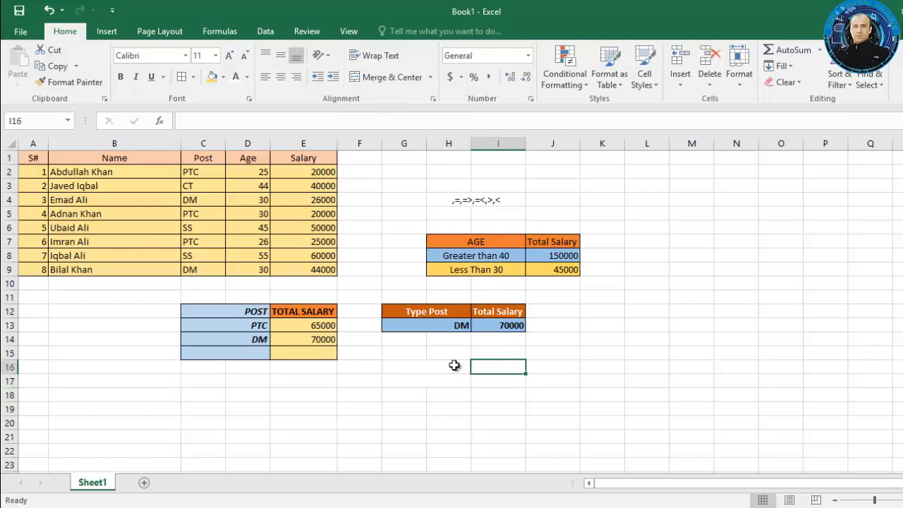
Step: Enter the header "Type Condition" in the merged cell G16
click(457, 364)
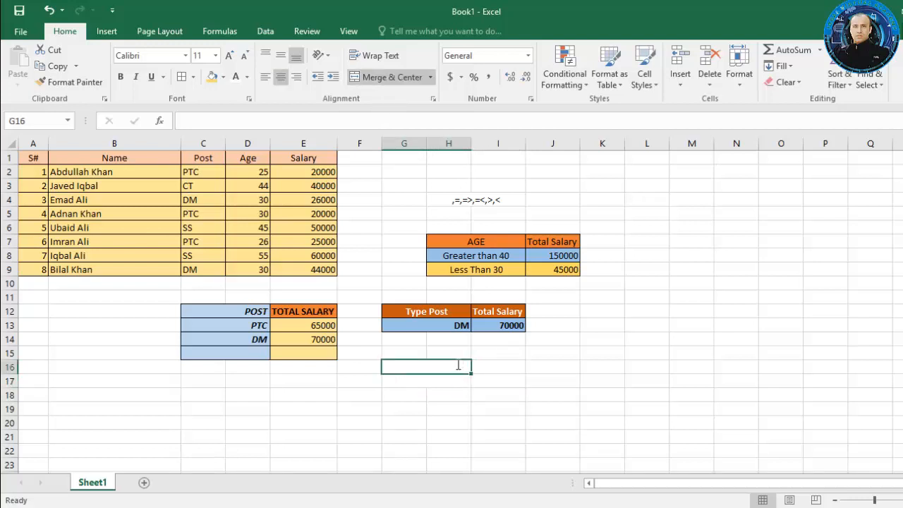
text(tYPE)
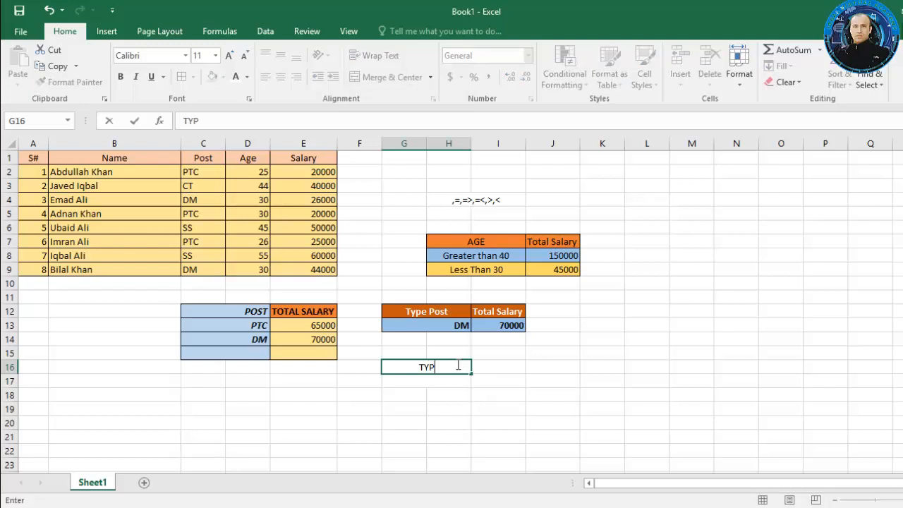
key(BackSpace)
key(BackSpace)
key(BackSpace)
text(ype Condition)
click(450, 367)
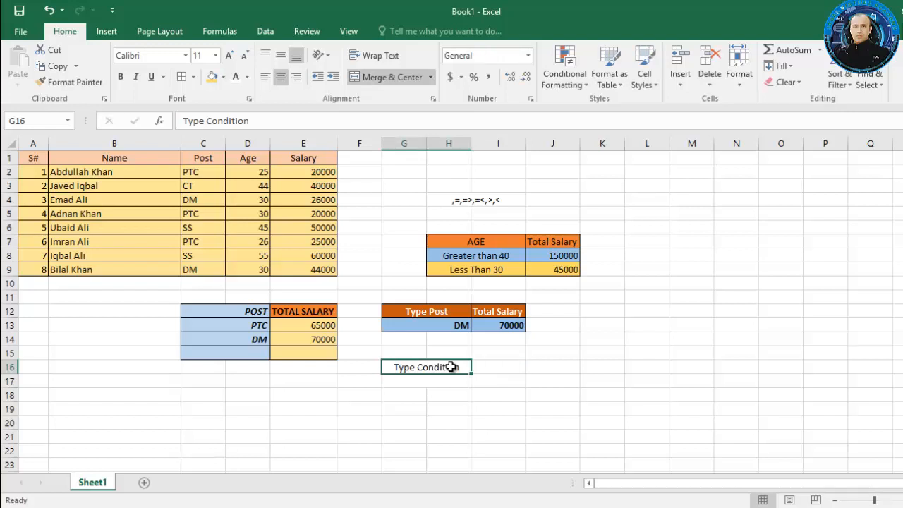
Step: Enter the header "Total Salary" in cell I16
click(482, 366)
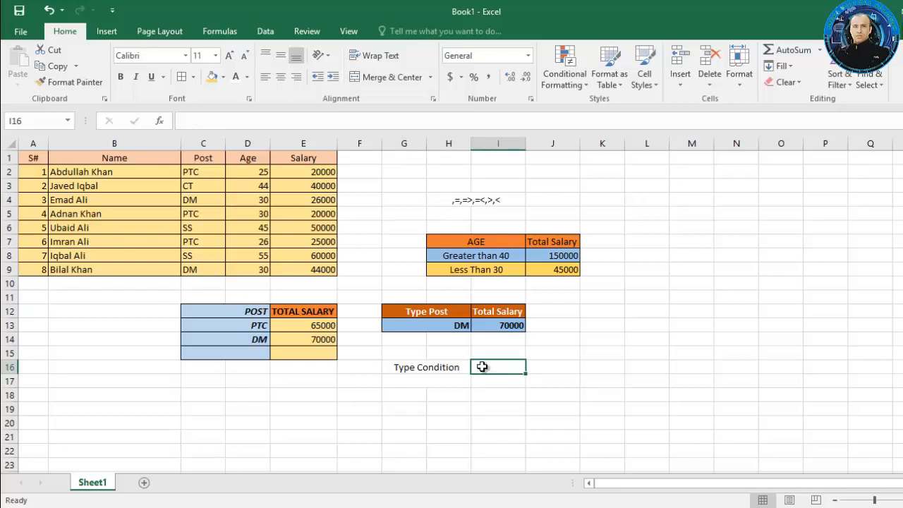
text(Salary)
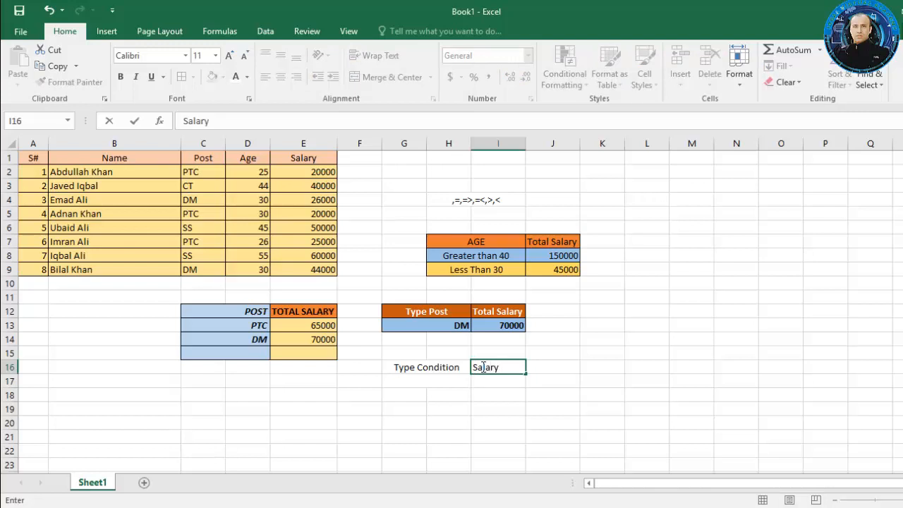
key(BackSpace)
key(BackSpace)
key(BackSpace)
key(BackSpace)
key(BackSpace)
key(BackSpace)
text(Total Salary)
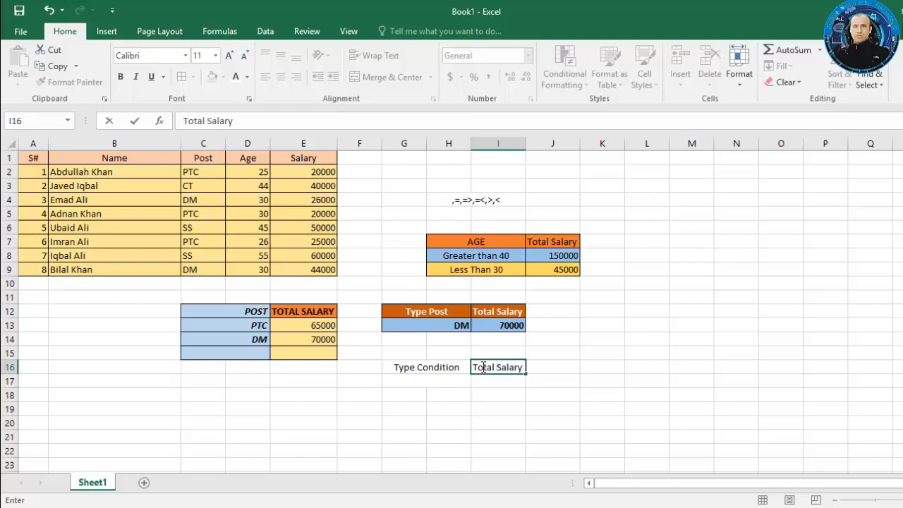
key(Return)
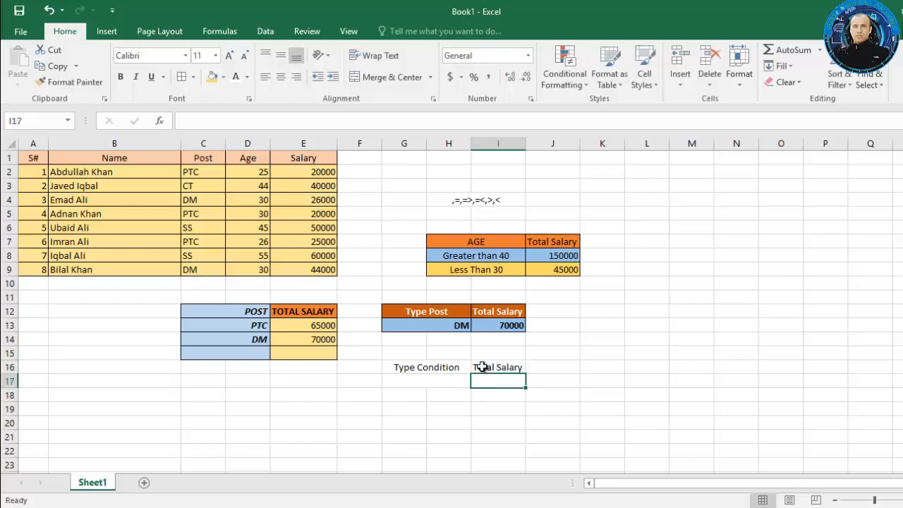
Step: Format the header cells G16:I16 with a dark orange fill, bold white text and borders
drag(448, 369, 478, 376)
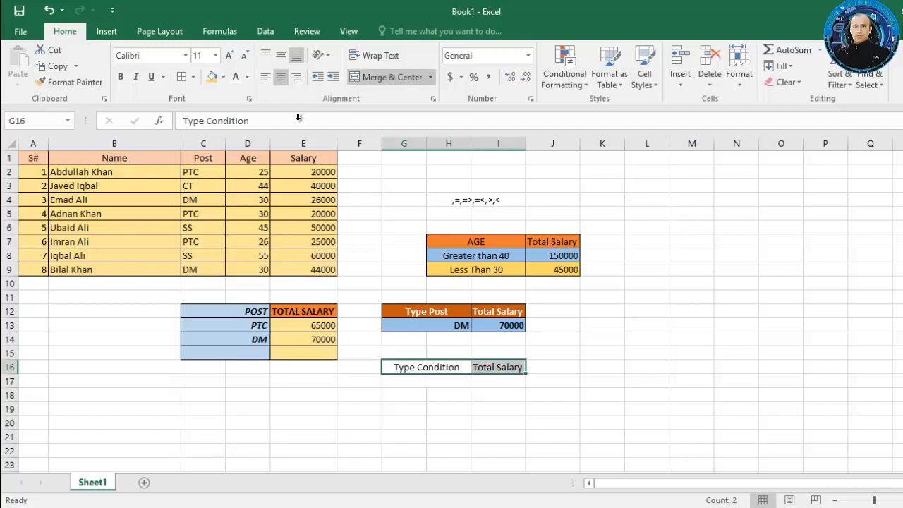
click(223, 78)
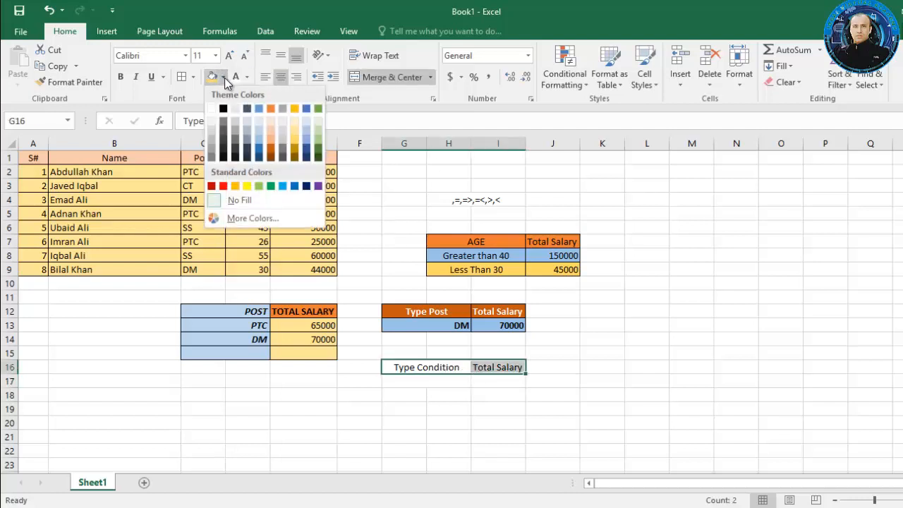
click(271, 156)
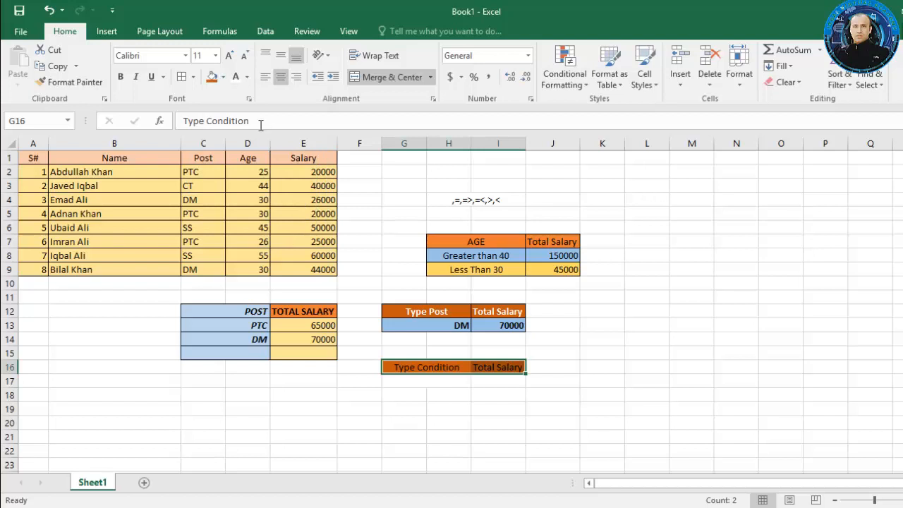
click(232, 77)
click(118, 77)
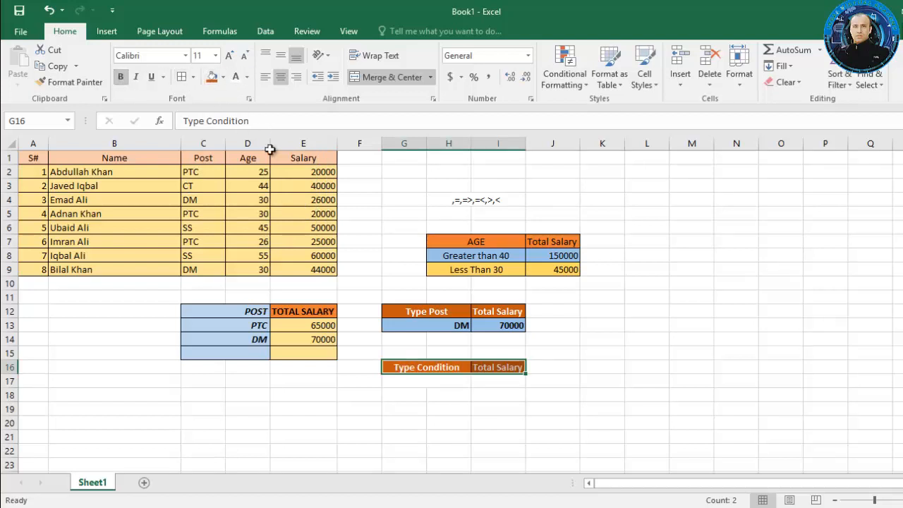
Step: Give the cells G17:I17 under the Type Condition header a light blue-gray fill and borders
click(440, 381)
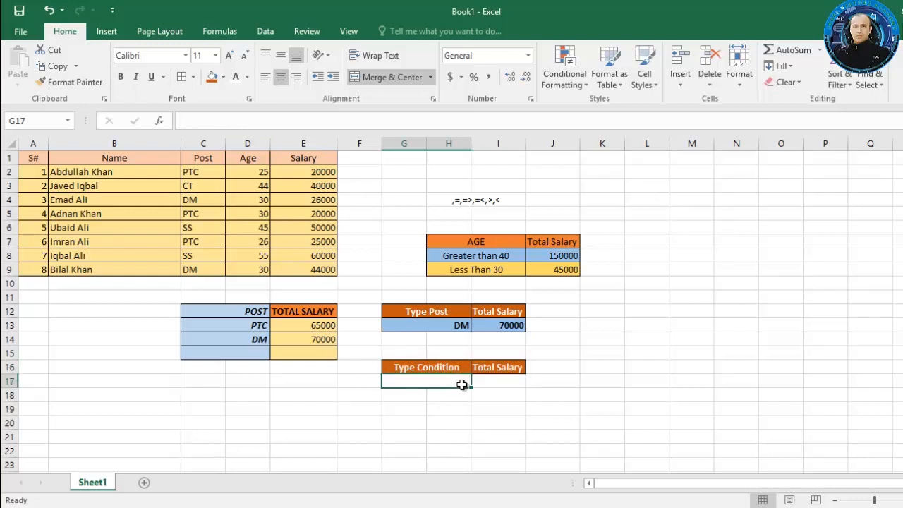
click(491, 384)
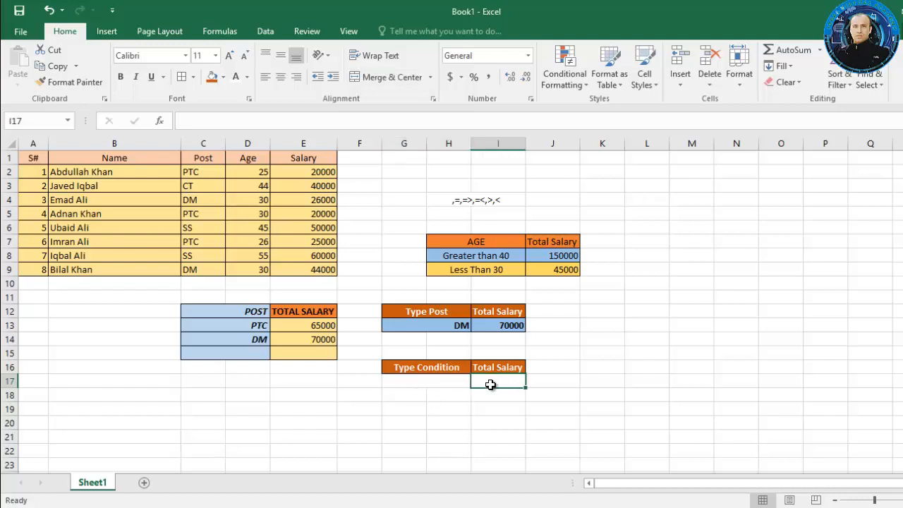
drag(458, 386, 484, 383)
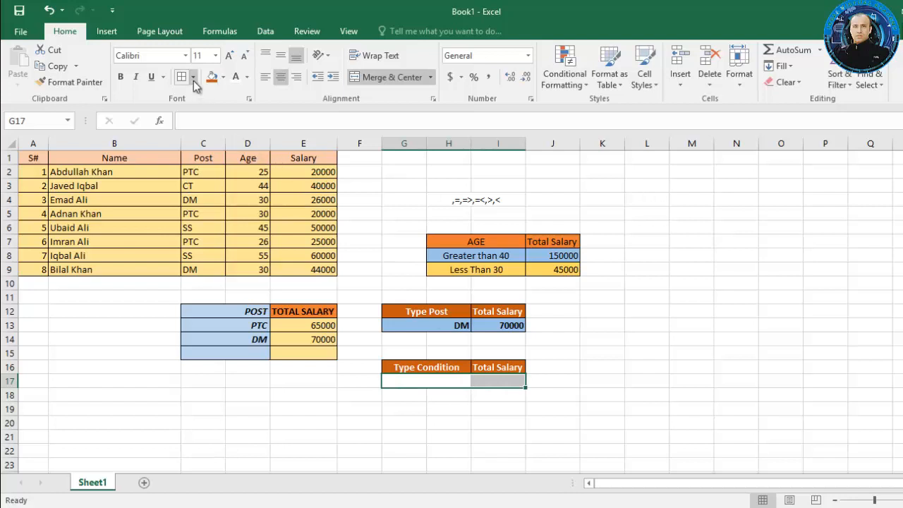
click(223, 79)
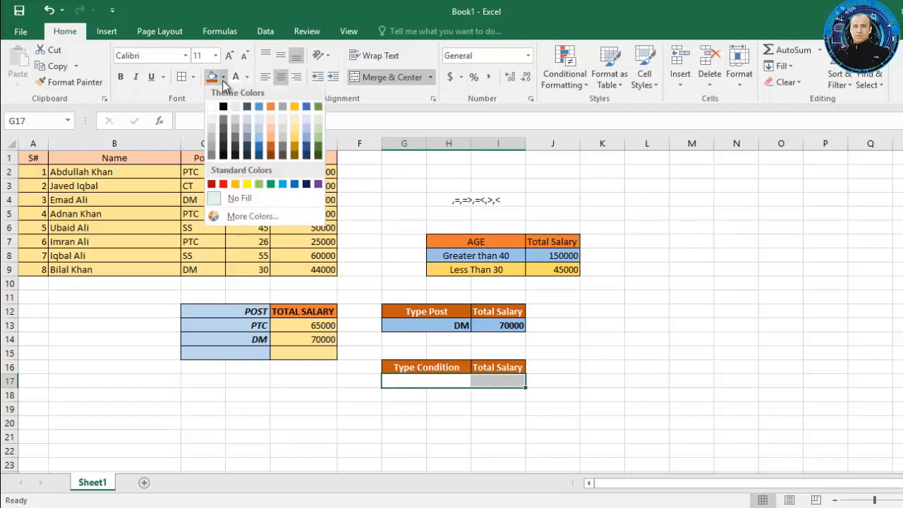
click(251, 133)
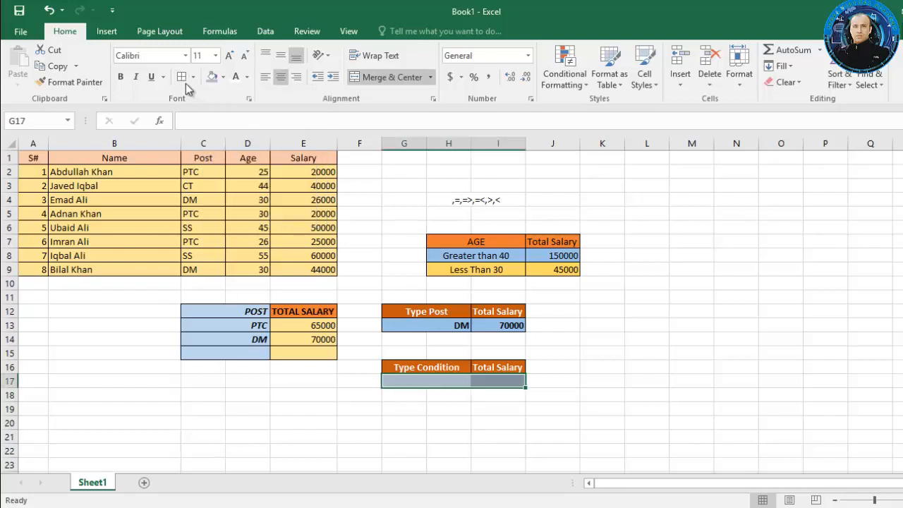
Step: Enter =sumif(D2:D9,G17,E2:E9) in I17 to total salaries by the age condition in G17
click(502, 384)
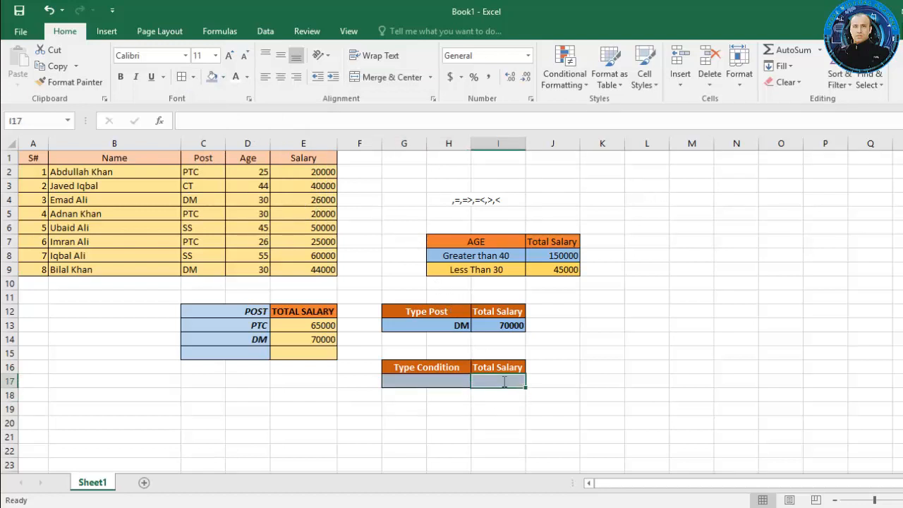
text(=)
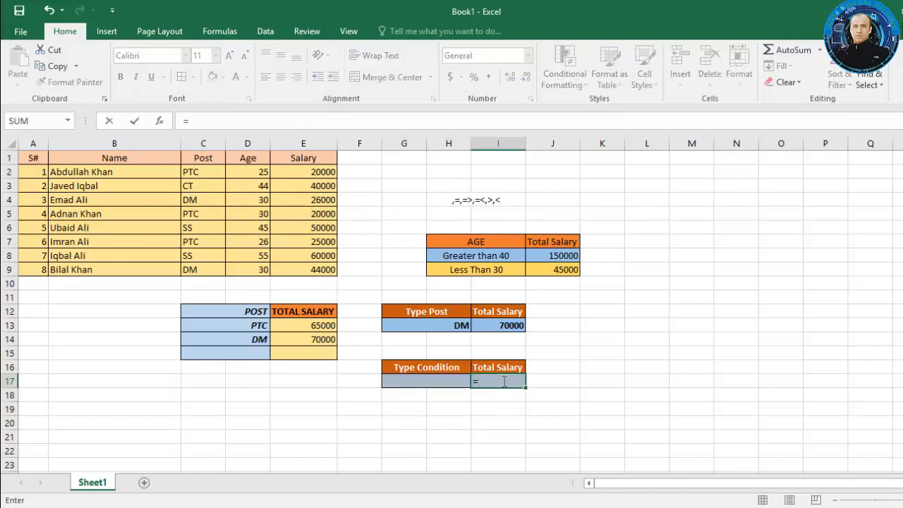
text(sumif)
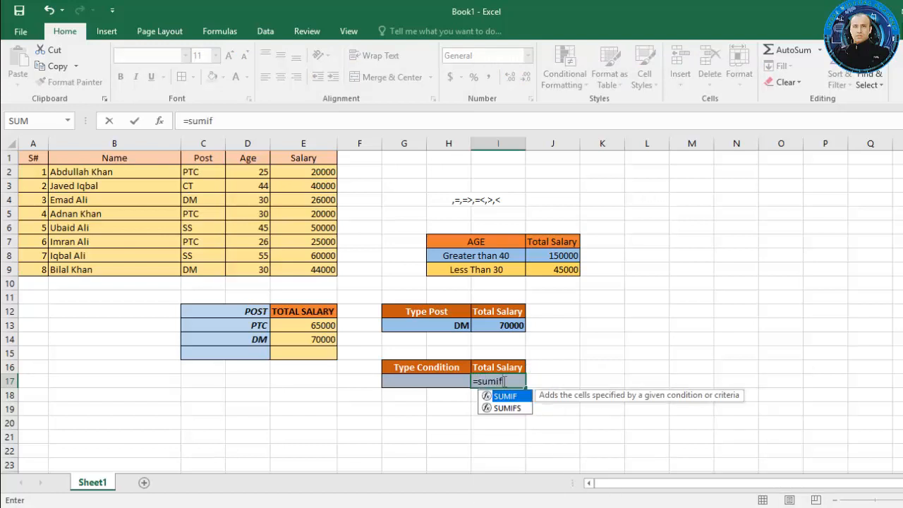
text(()
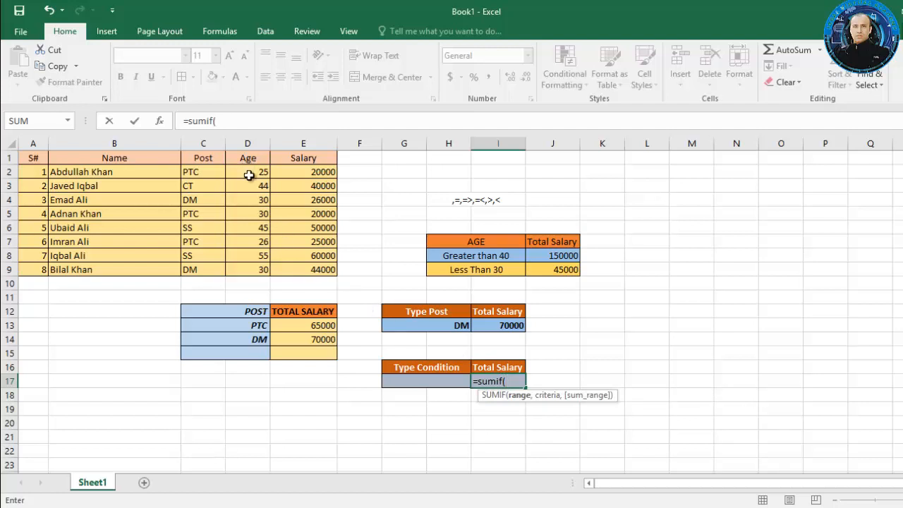
drag(249, 175, 247, 269)
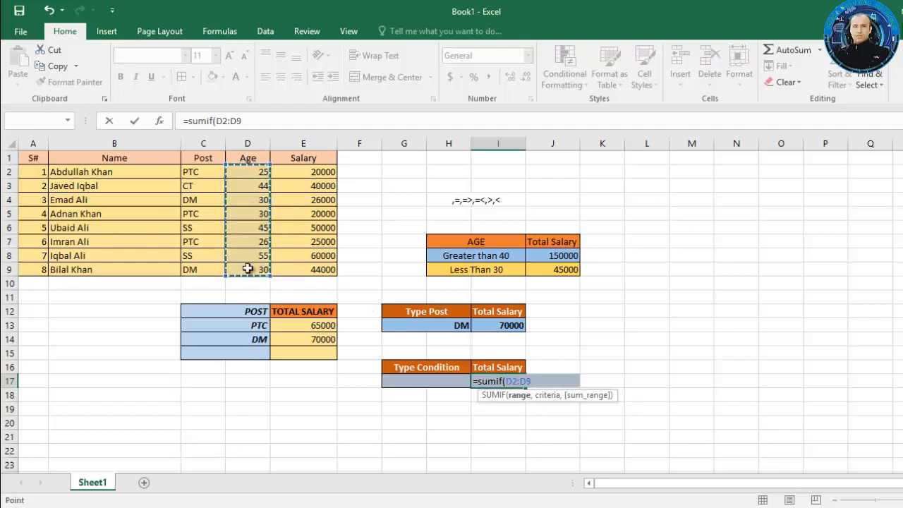
text(,)
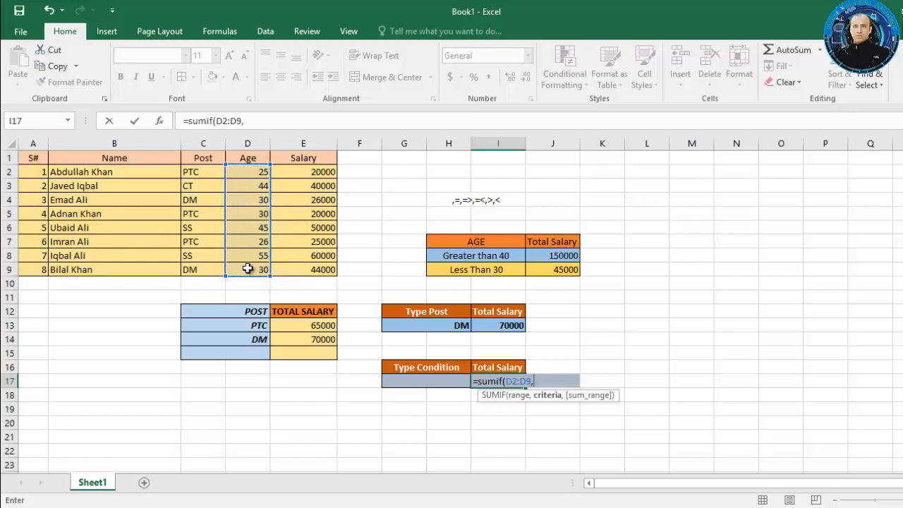
click(431, 382)
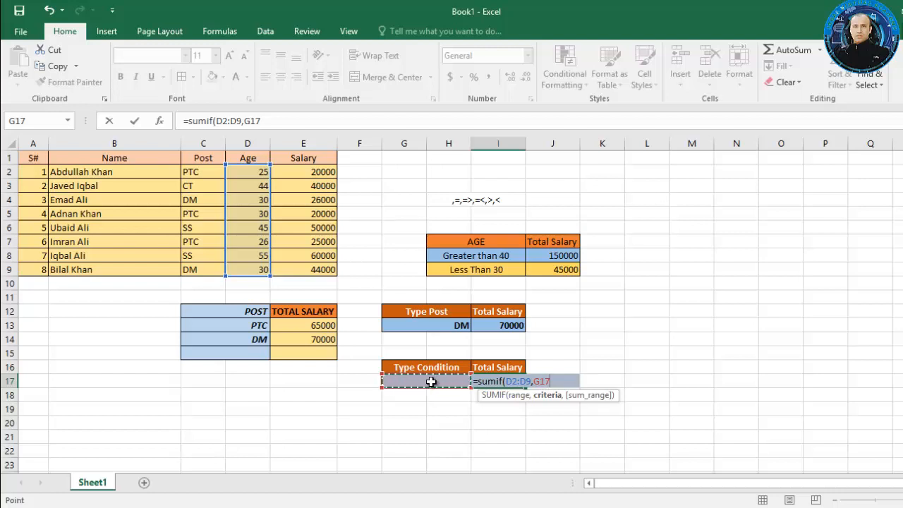
text(,)
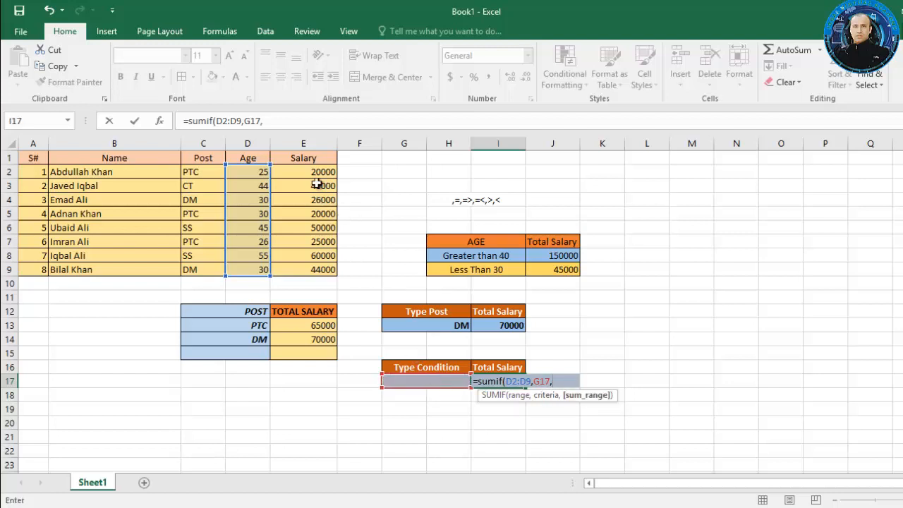
drag(314, 173, 317, 271)
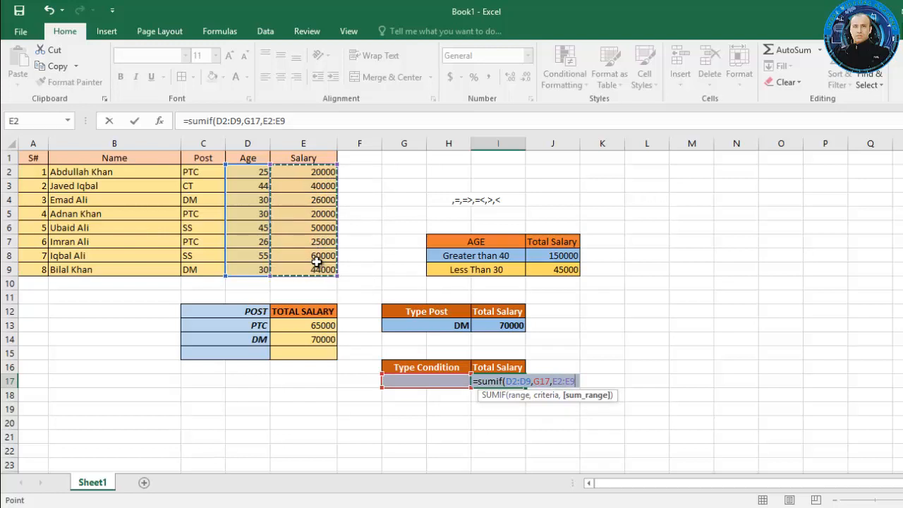
text())
key(Return)
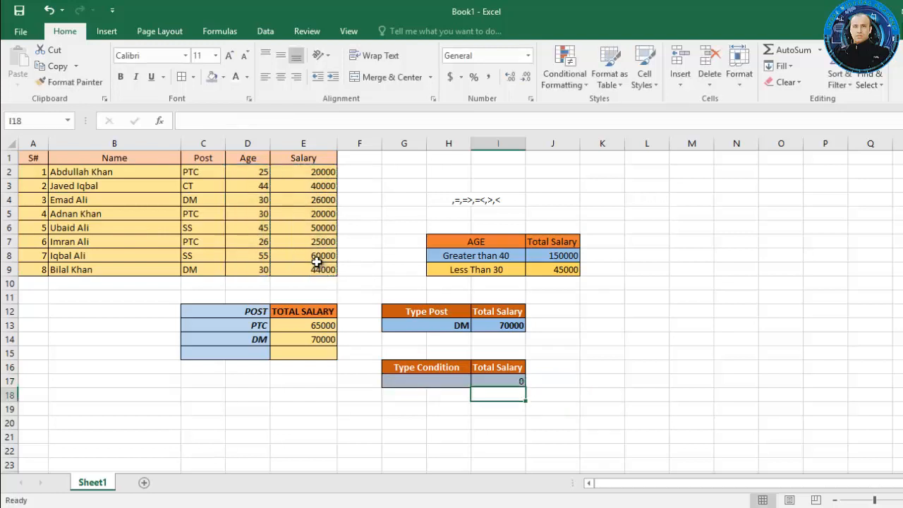
Step: Enter ">40" as the age condition in G17 and reselect that cell
click(417, 381)
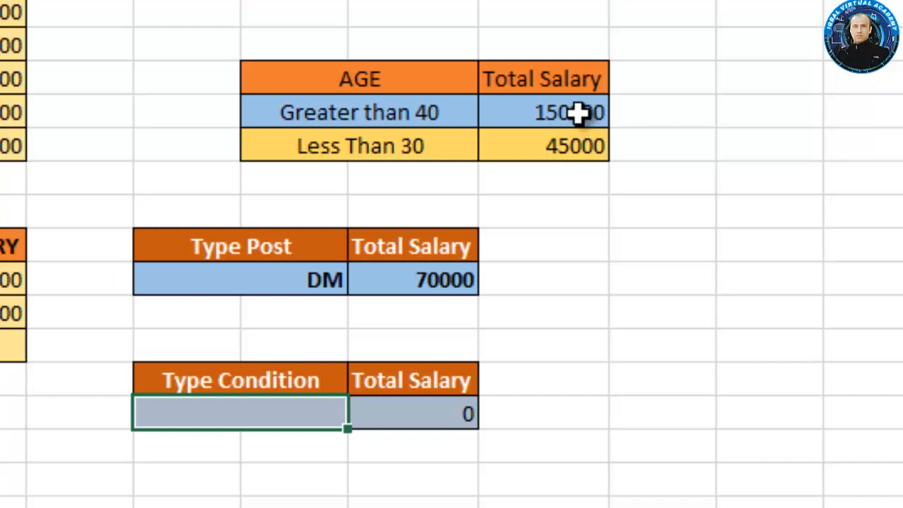
text(>)
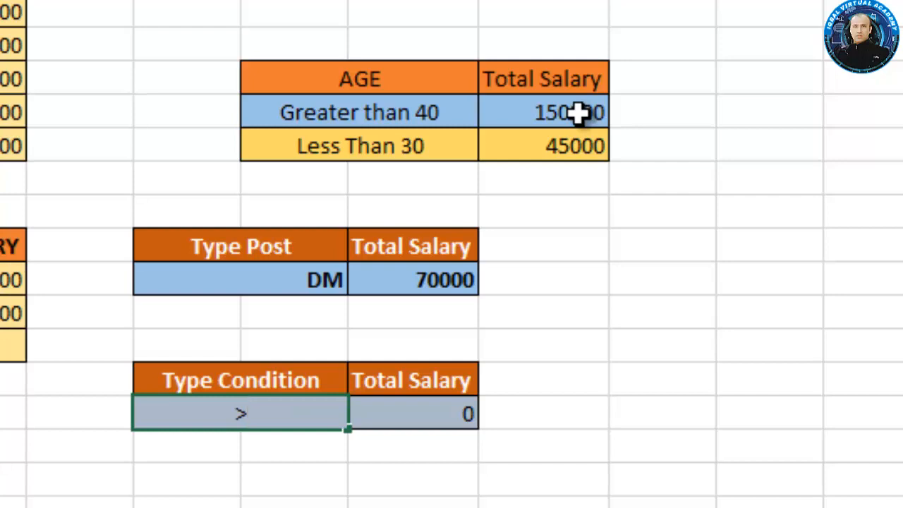
text(40)
key(Return)
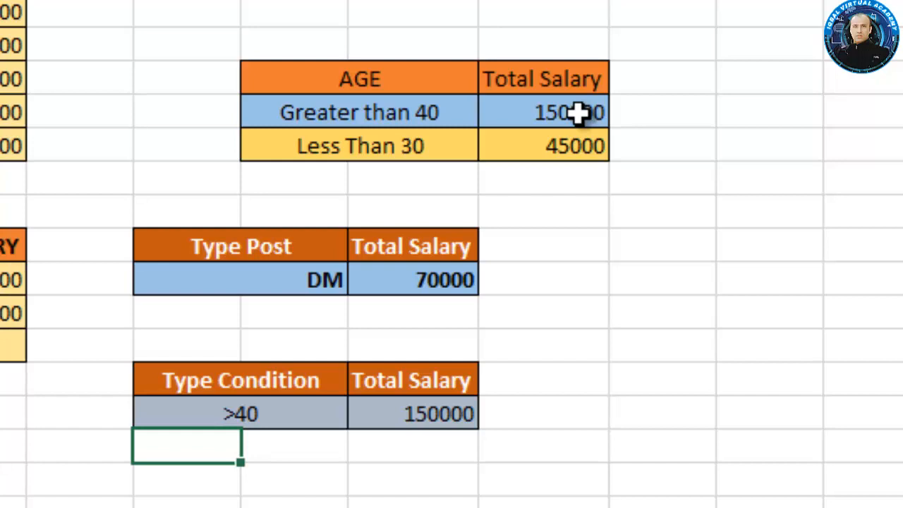
click(309, 408)
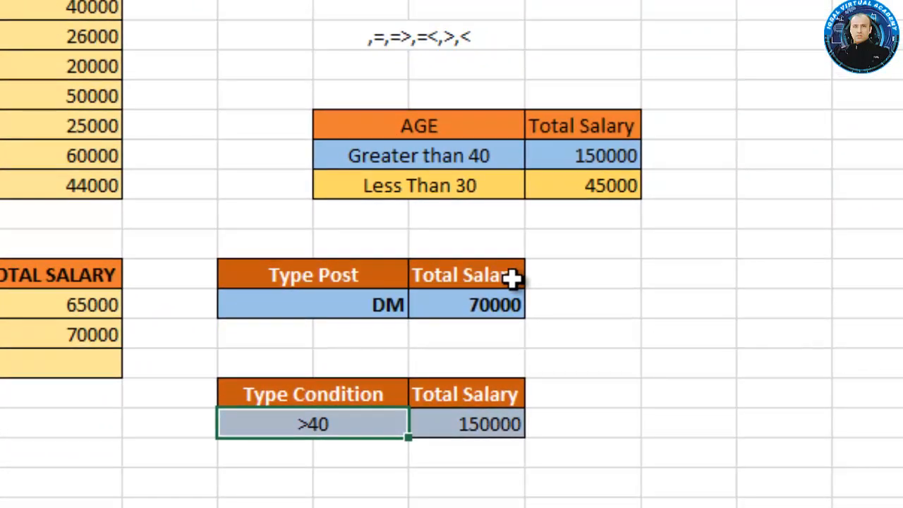
Step: Replace the age condition in G17 with "<30"
key(BackSpace)
text(<)
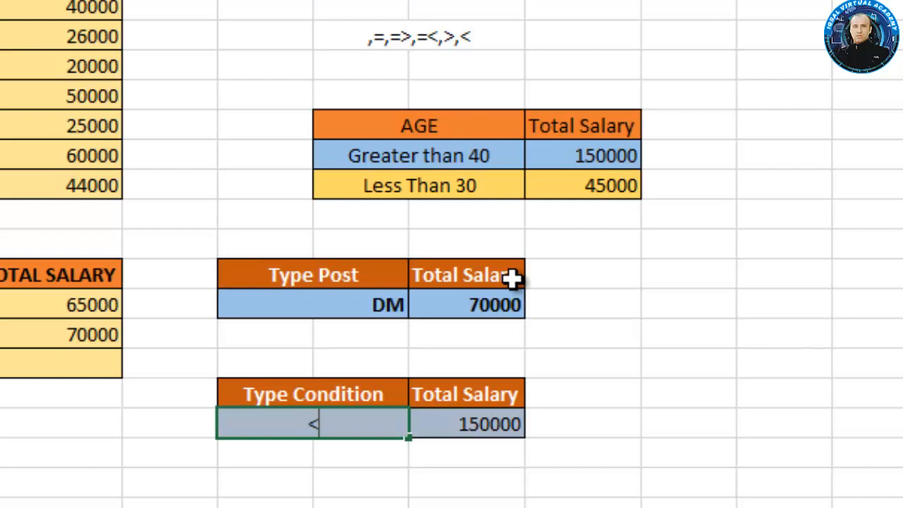
text(30)
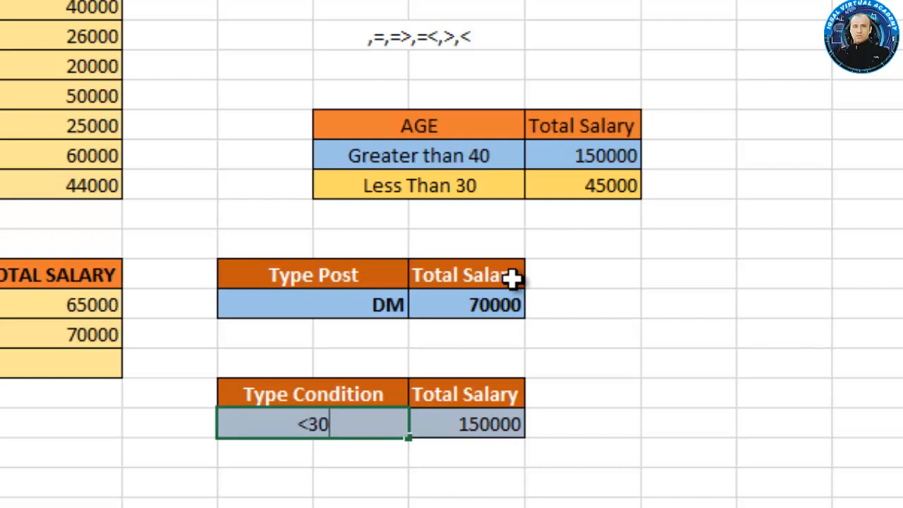
key(ctrl+Return)
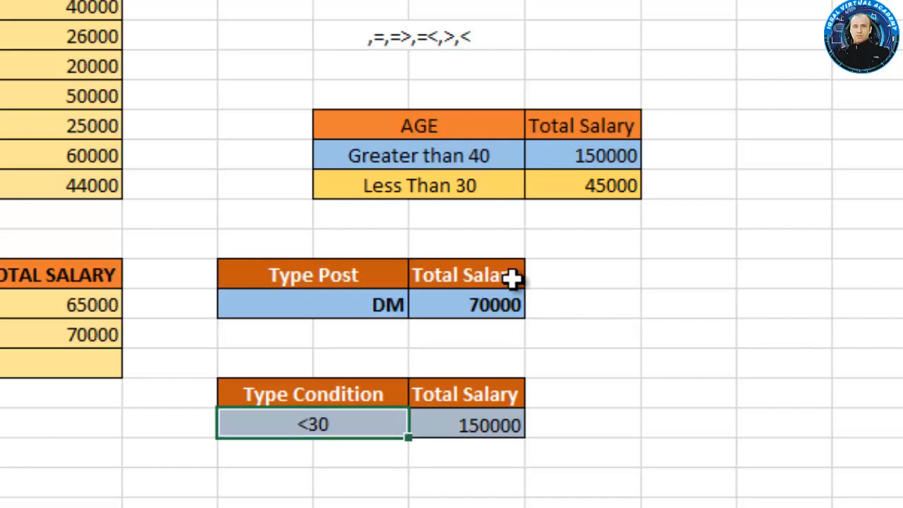
key(Return)
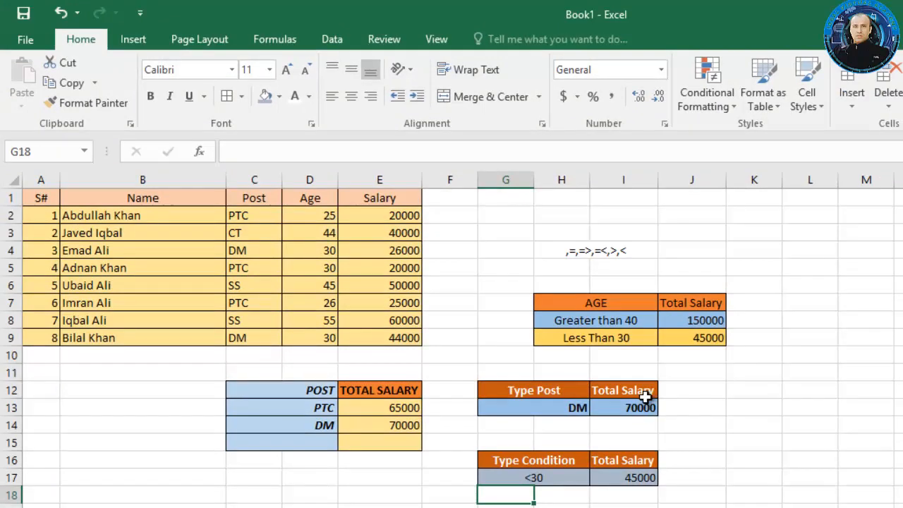
Step: Enter =44 as the age condition in G17 and check the age and salary of the matching employee in row 3
click(571, 477)
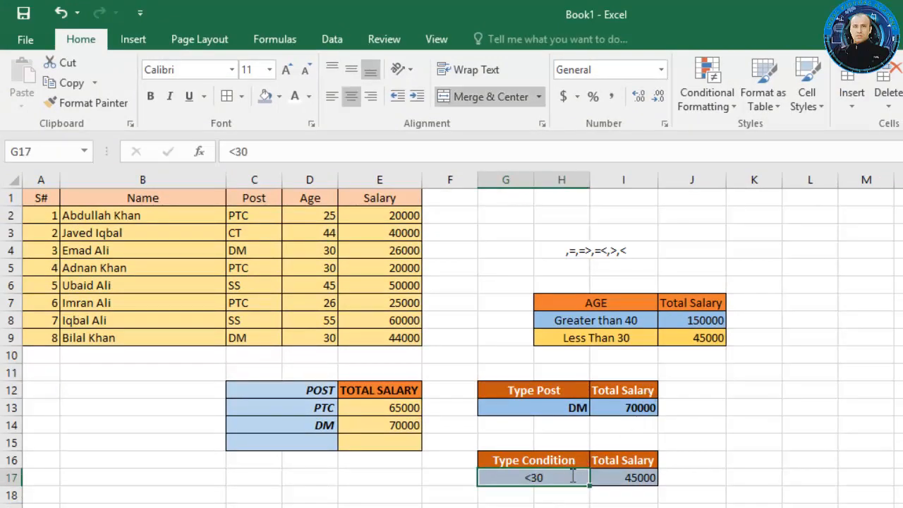
key(BackSpace)
text(=)
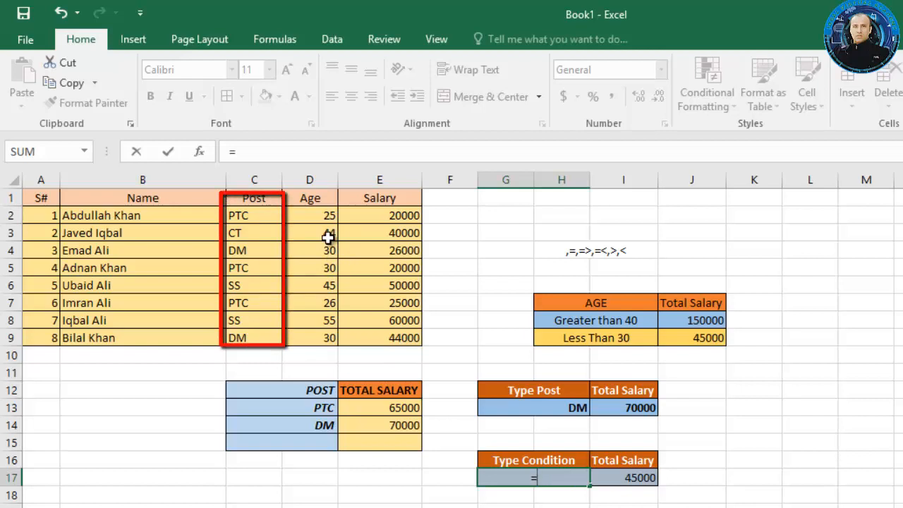
text(44)
key(Return)
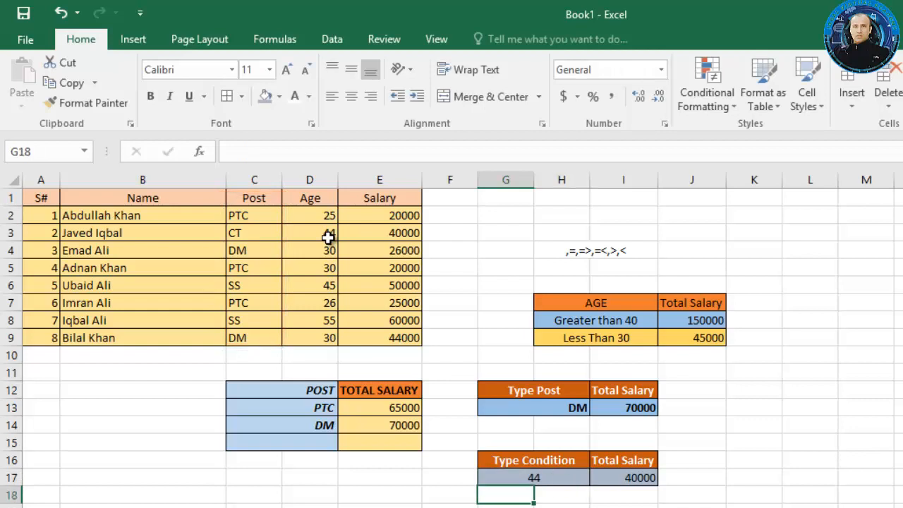
click(328, 238)
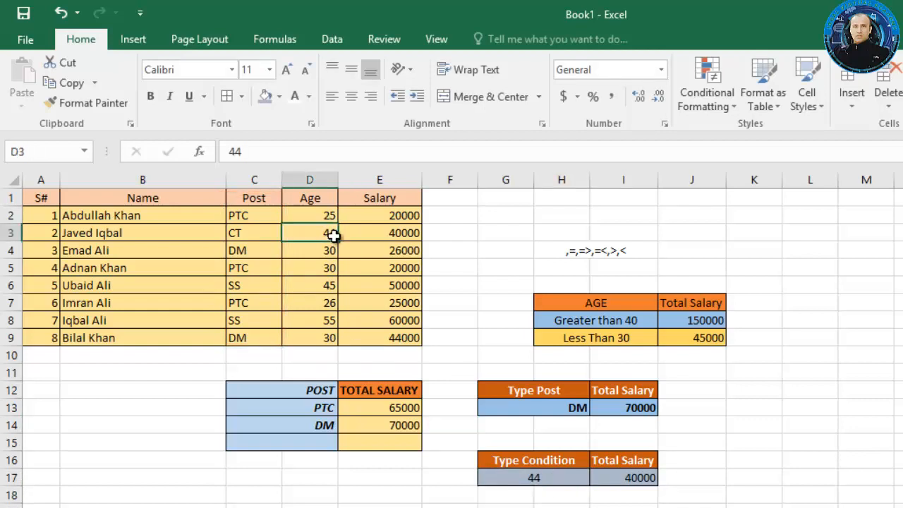
click(366, 236)
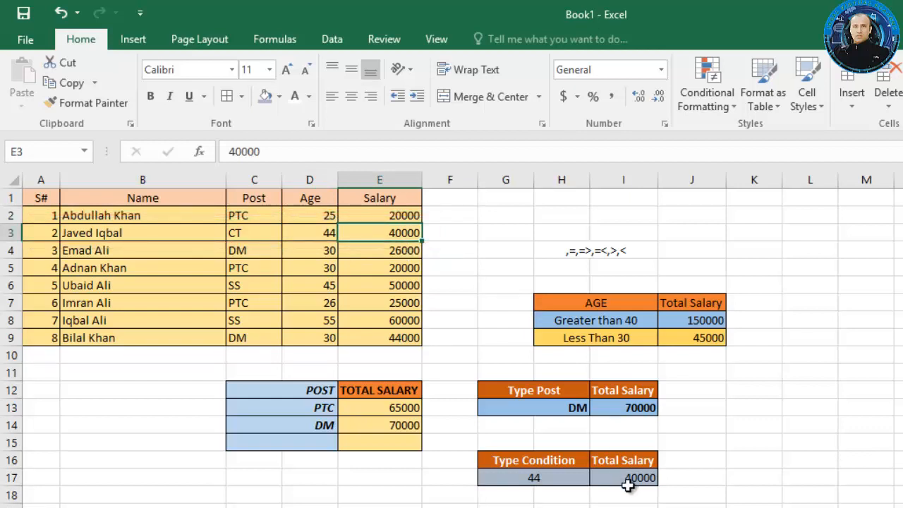
Step: Replace the age condition in G17 with ">=30" to total the salaries for ages 30 and above
click(577, 478)
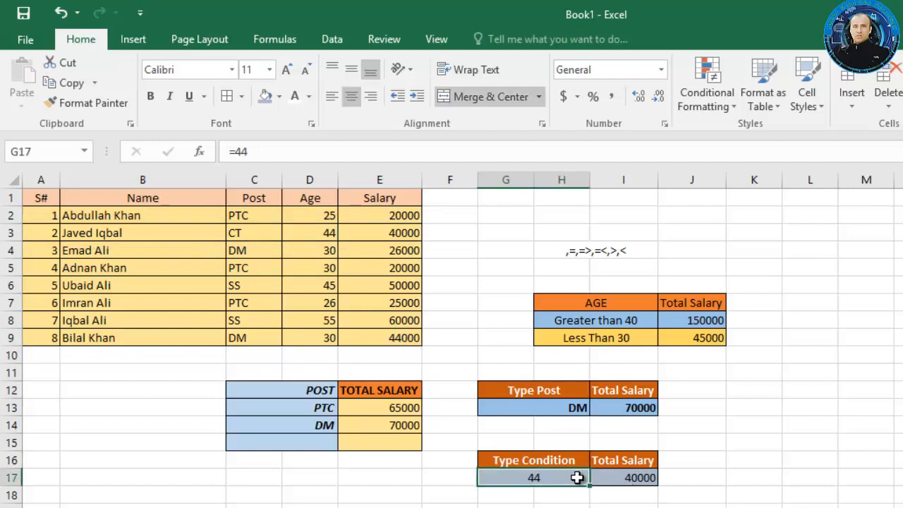
key(BackSpace)
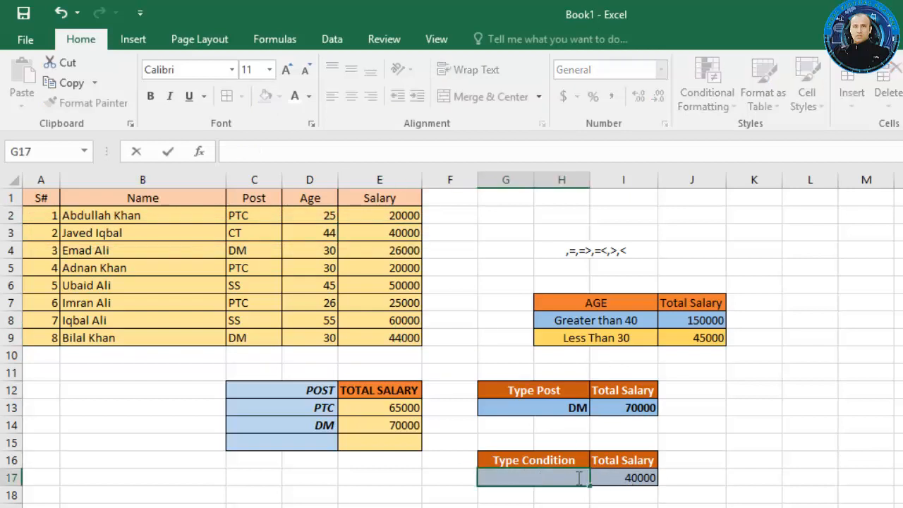
text(=)
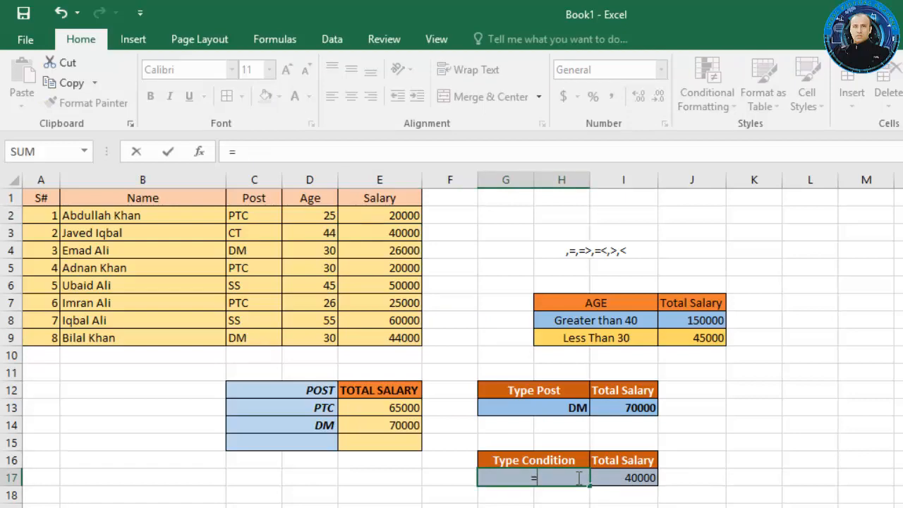
text(>)
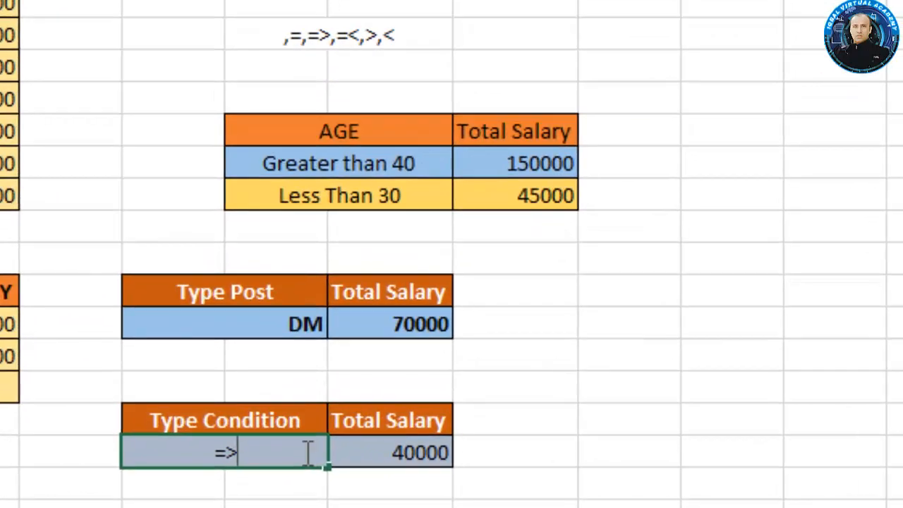
key(BackSpace)
key(BackSpace)
text(>=30)
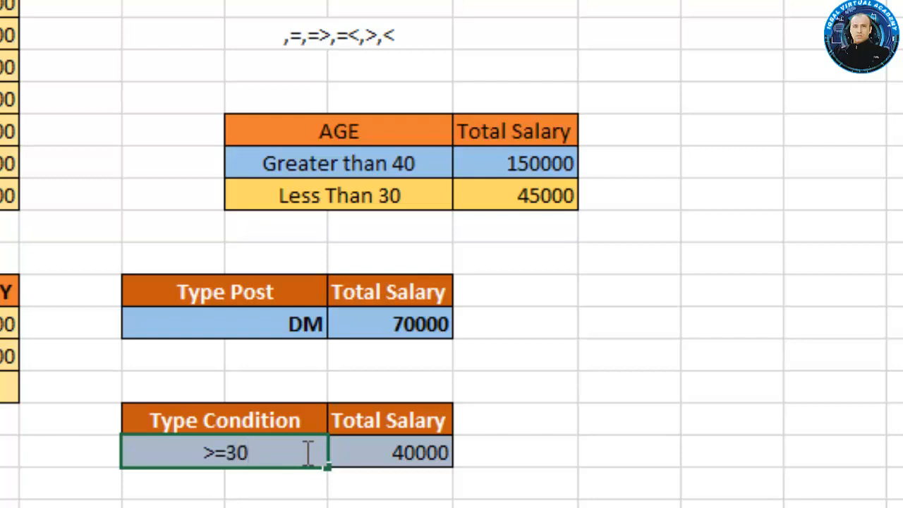
key(Return)
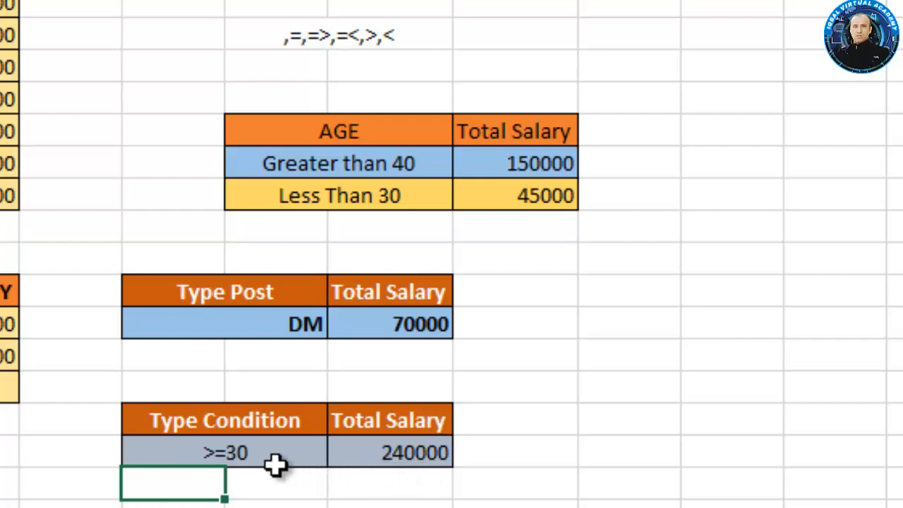
Step: Edit the condition in G17 to "<=30" by replacing only its greater-than sign
click(218, 453)
double_click(221, 452)
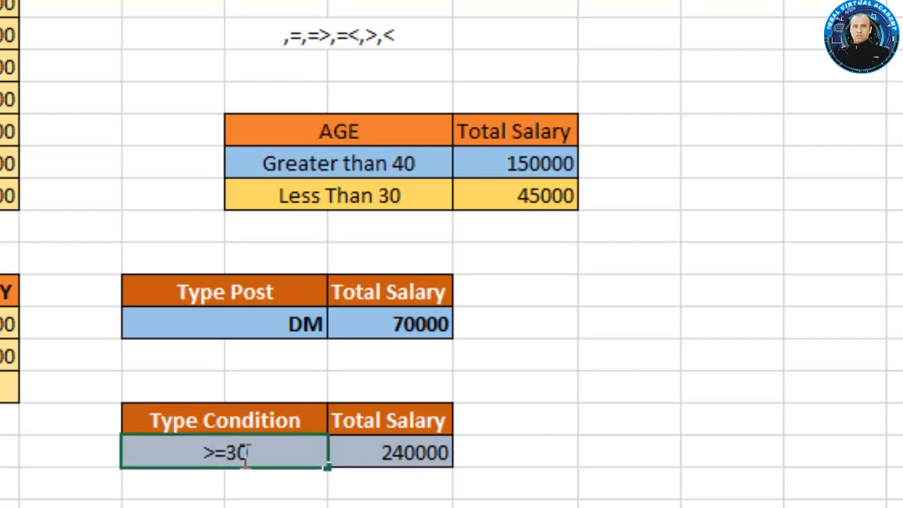
key(BackSpace)
text(<)
key(Return)
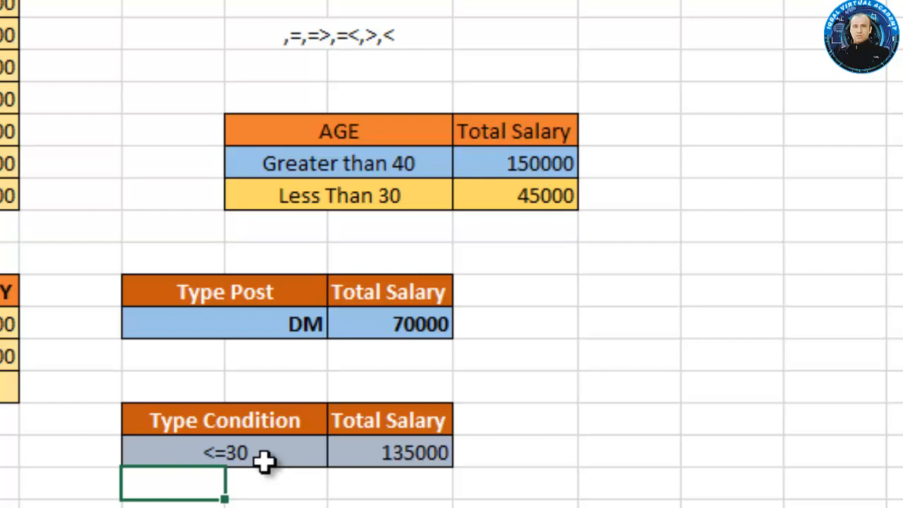
Step: Clear the condition in G17 and enter "<30" in the emptied cell
click(265, 462)
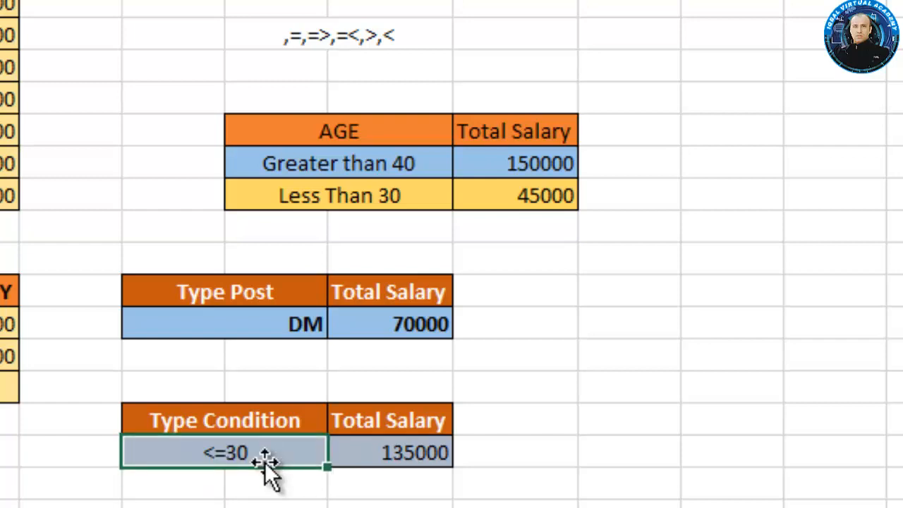
key(BackSpace)
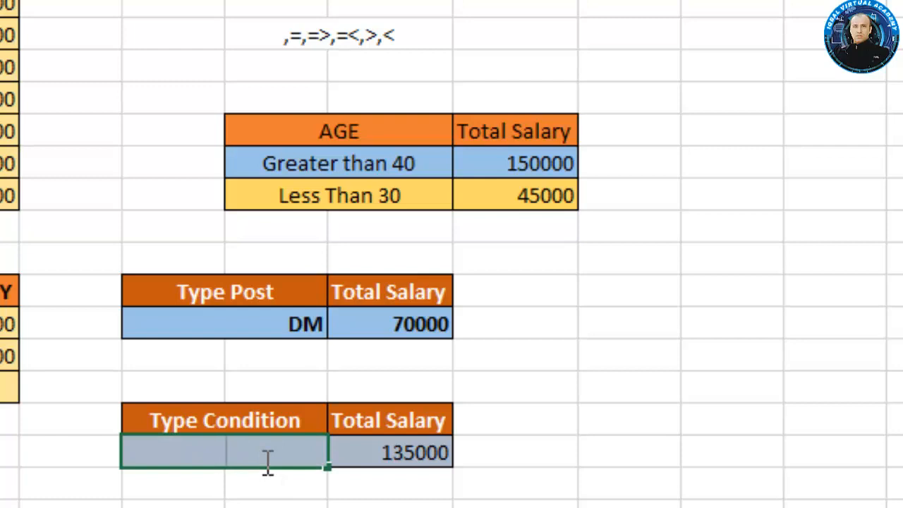
click(502, 196)
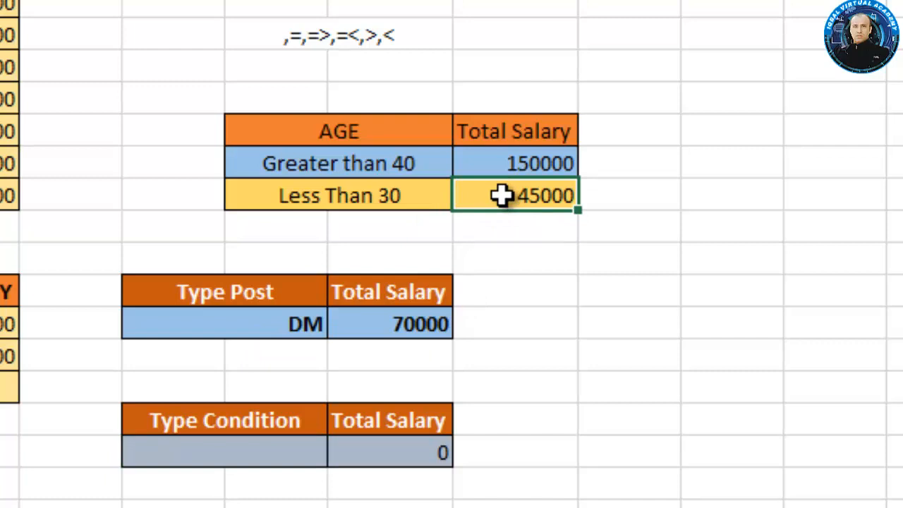
click(205, 452)
double_click(206, 453)
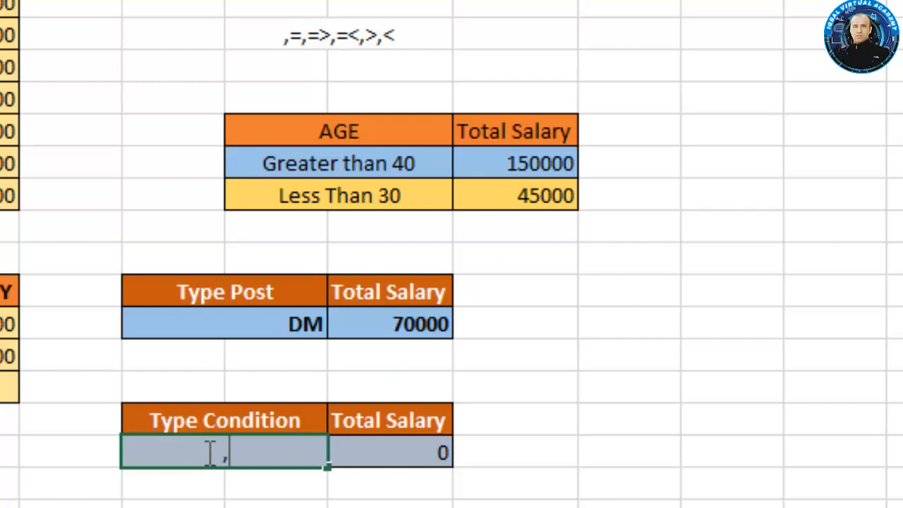
text(<30)
key(Return)
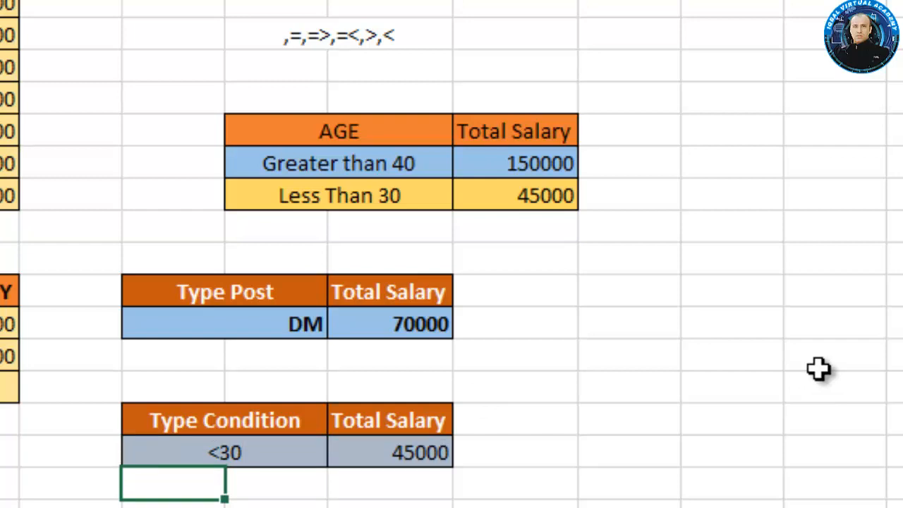
Step: Add an equals sign to the condition in G17 so that it reads "<=30"
click(219, 453)
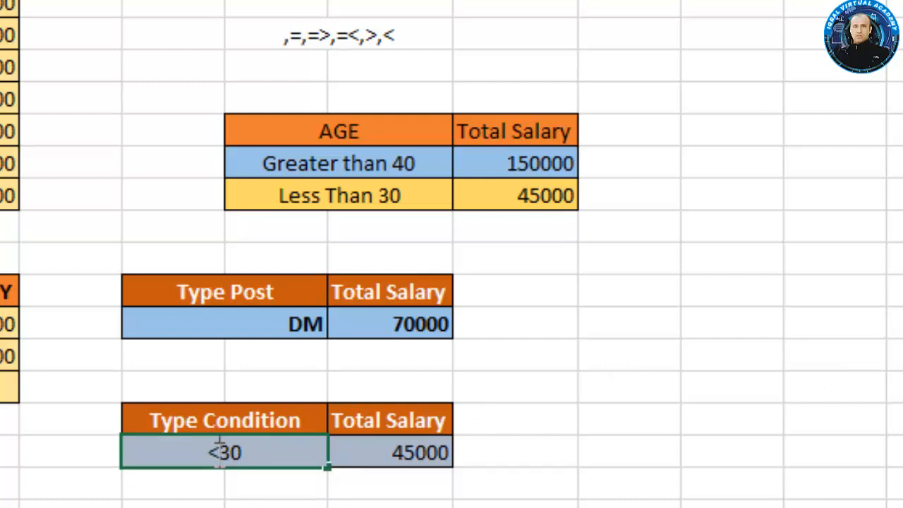
double_click(220, 452)
text(=)
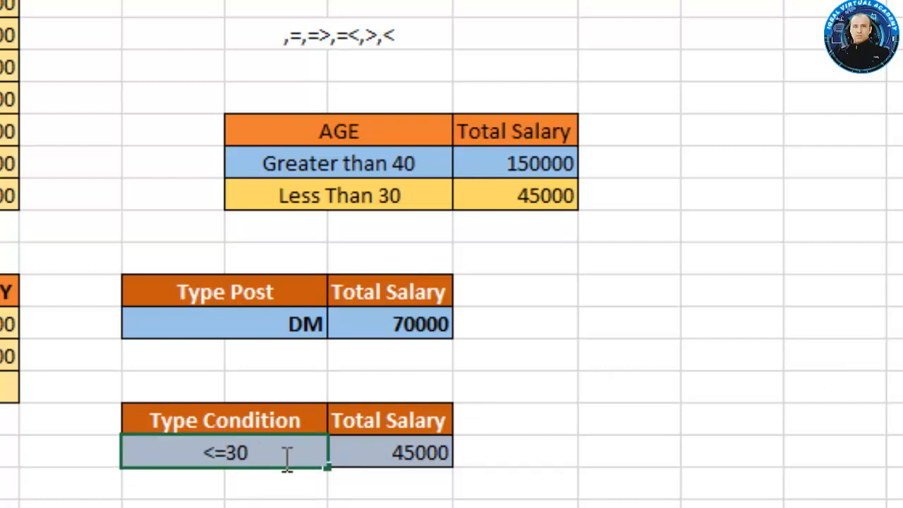
key(Return)
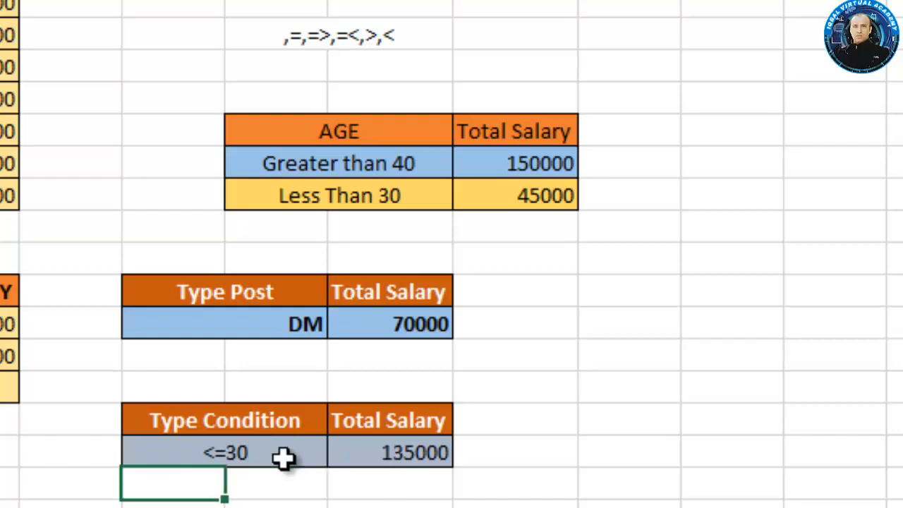